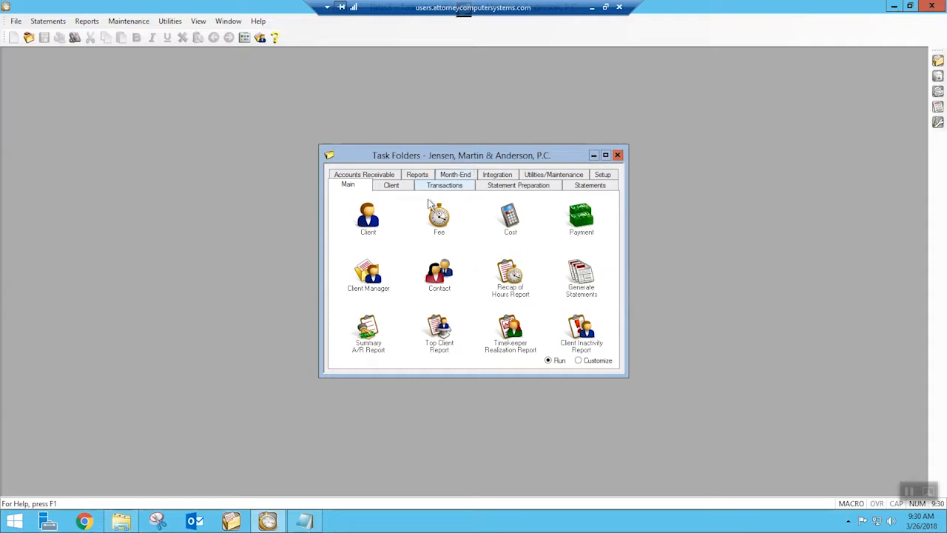
Open the Statement Designer from the statement setup tools and maximize its window
left_click(586, 186)
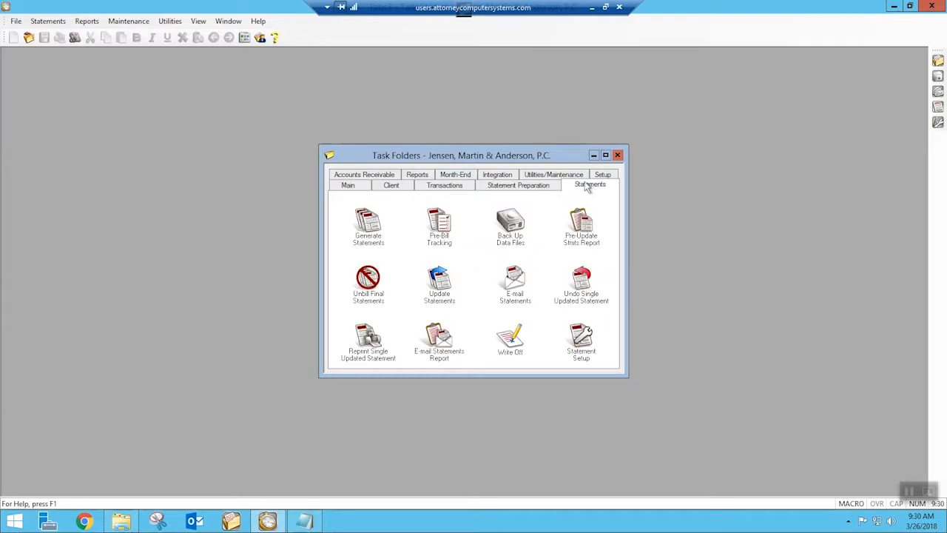
left_click(581, 337)
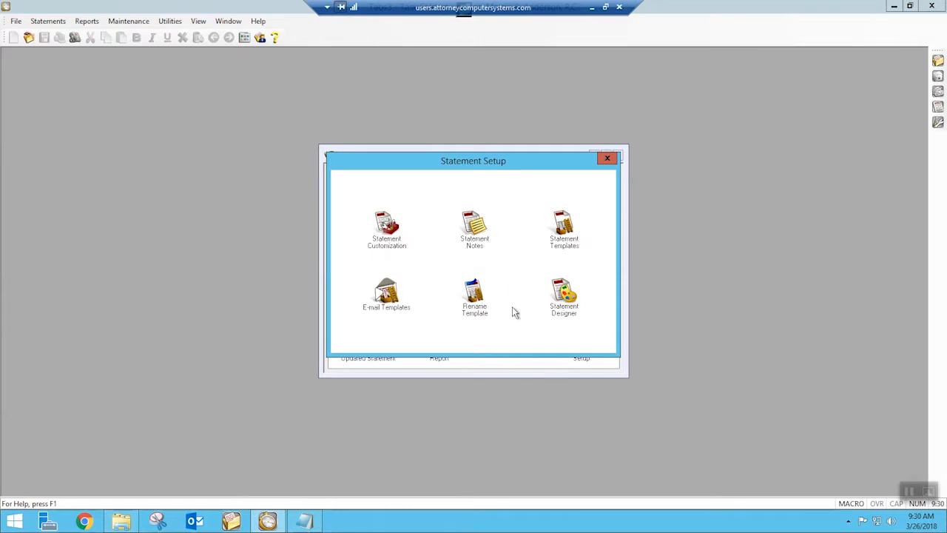
left_click(561, 311)
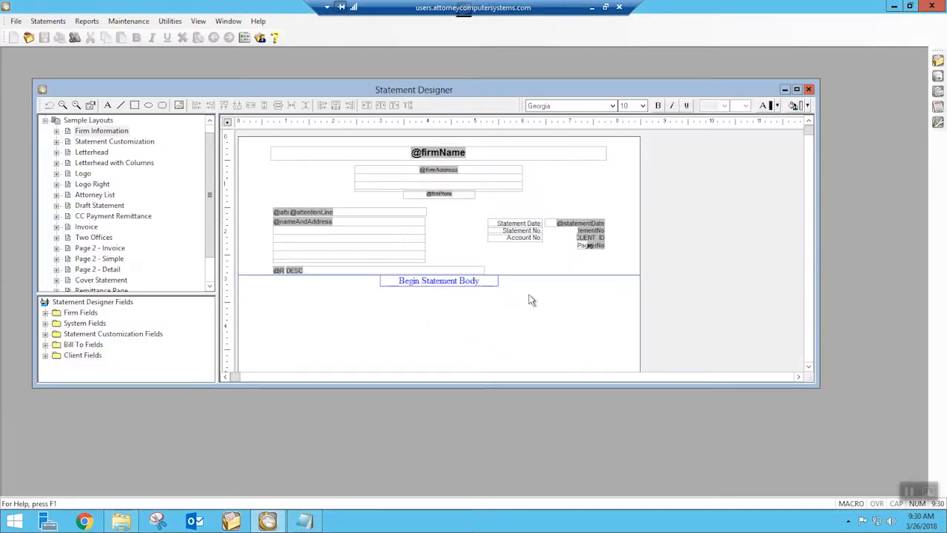
left_click(797, 90)
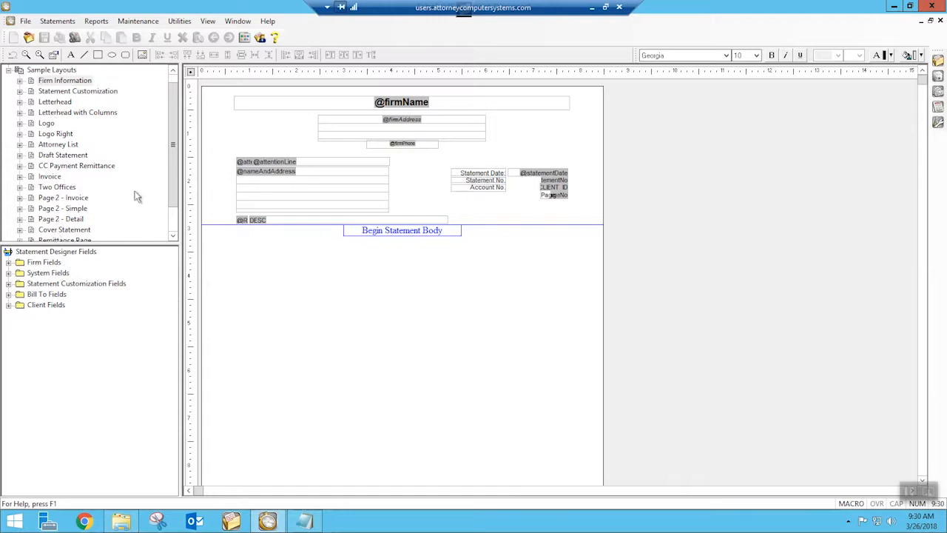
Examine the sample layouts one by one, from Statement Customization and Letterhead through the logo layouts and Attorney List to Draft Statement
scroll(172, 211, "down", 1)
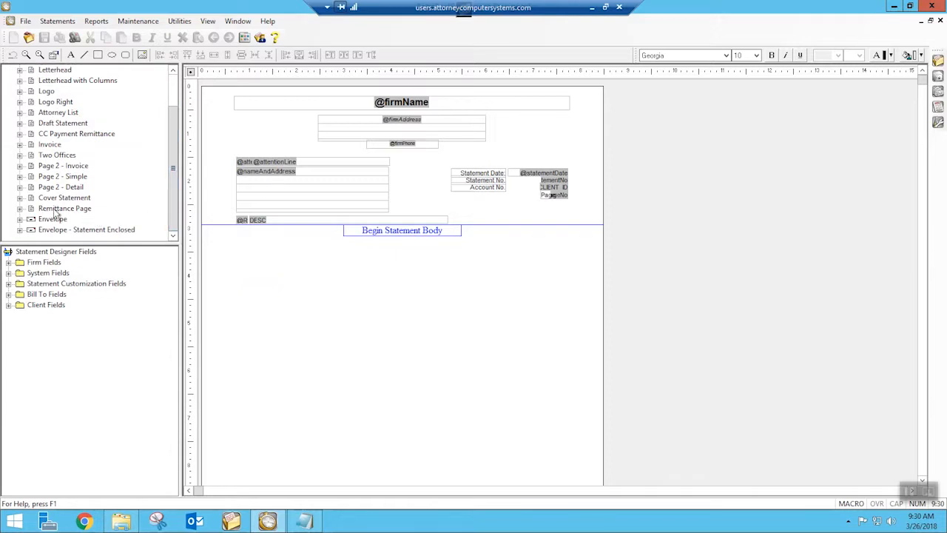
left_click_drag(174, 170, 190, 91)
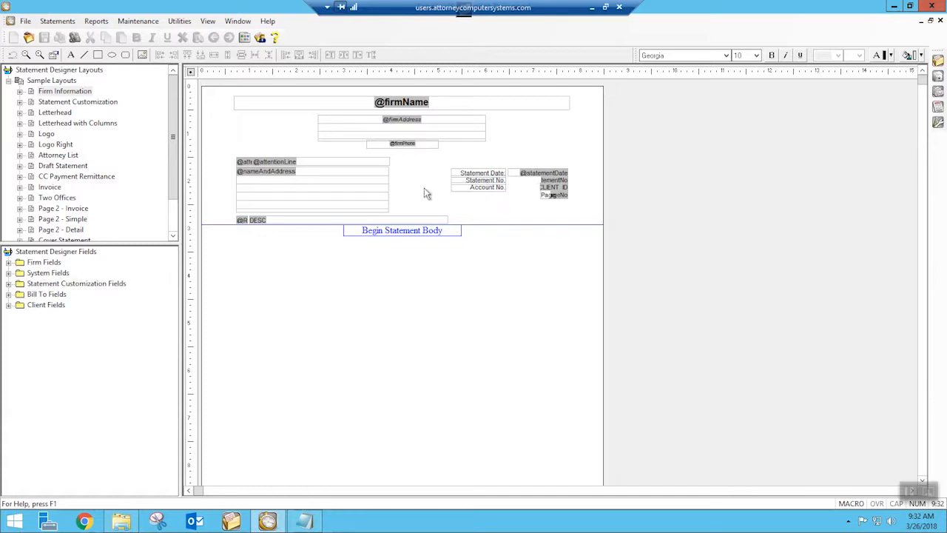
left_click(86, 103)
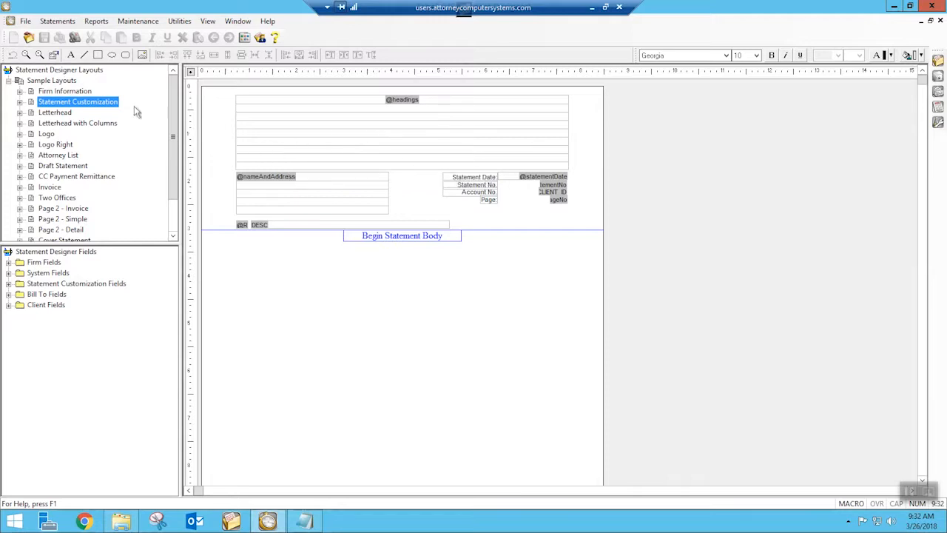
left_click(65, 112)
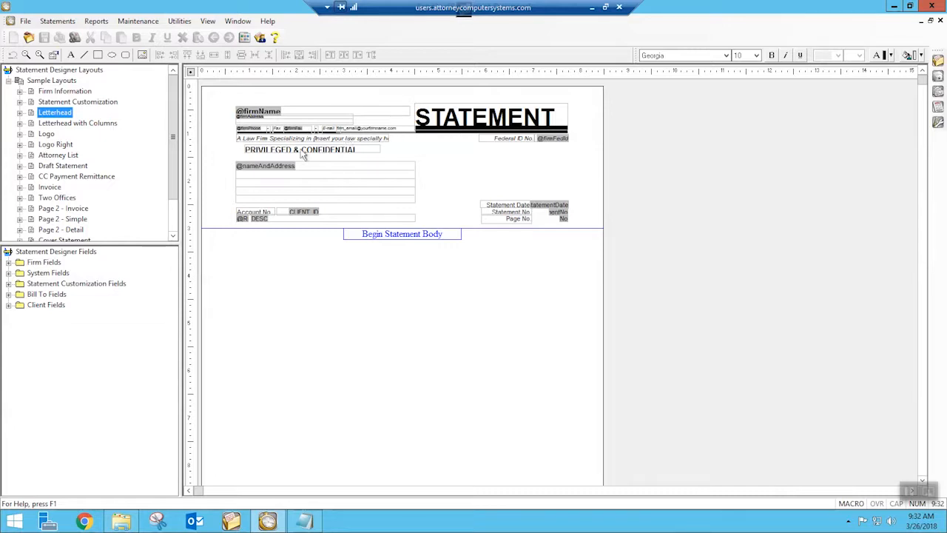
left_click(76, 124)
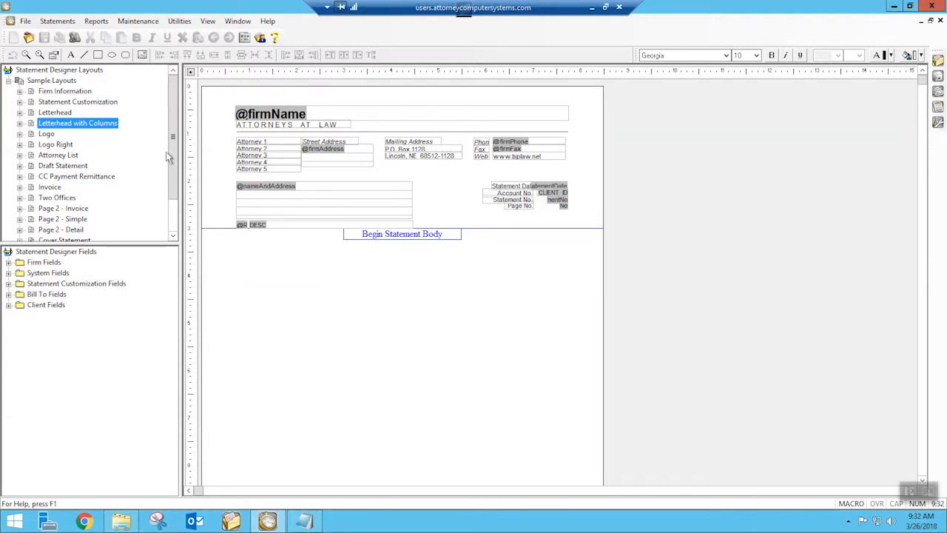
left_click(51, 134)
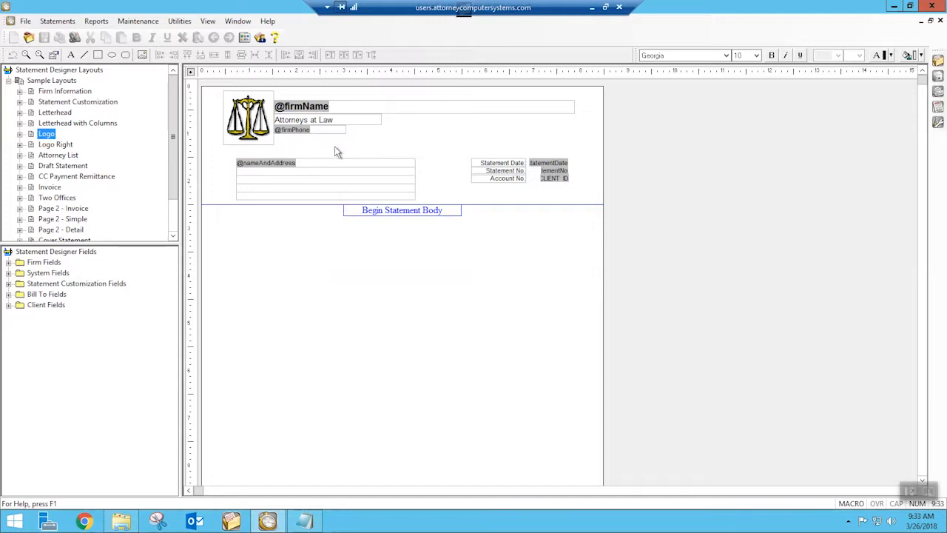
left_click(53, 146)
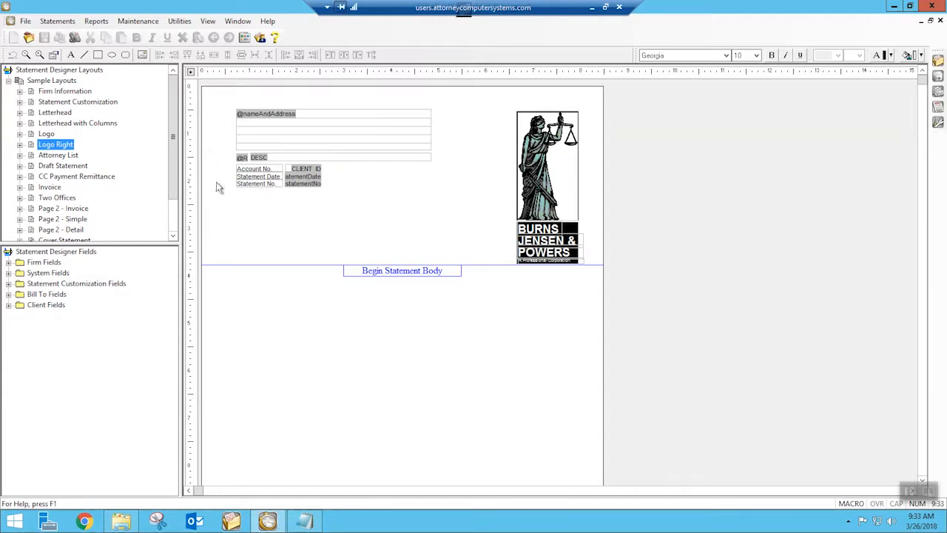
left_click(69, 155)
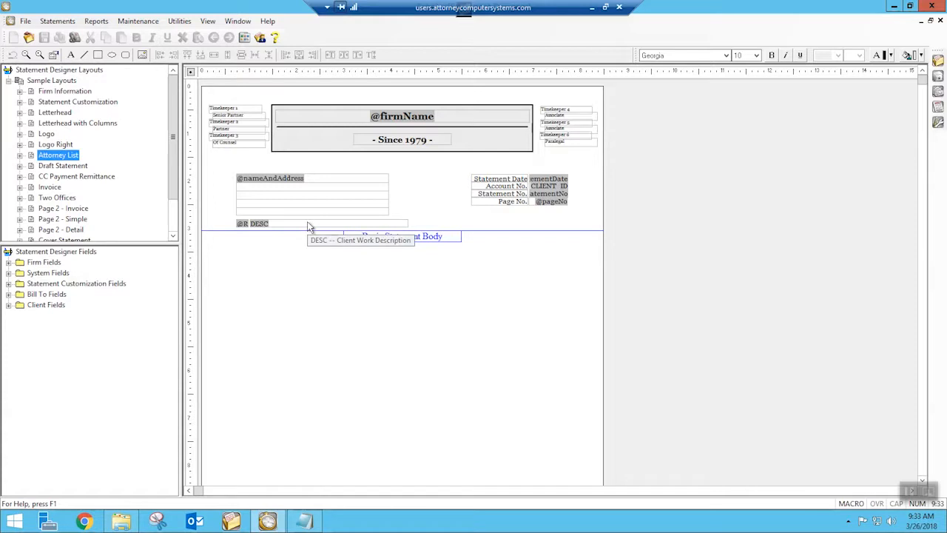
left_click(48, 167)
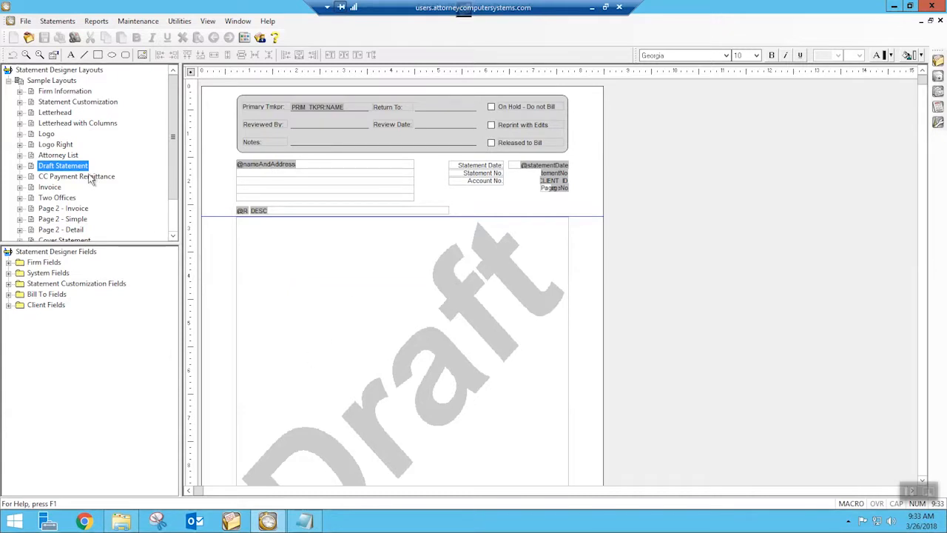
Examine the CC Payment Remittance layout, inspecting the credit card text and box objects in the remittance section below the statement body
left_click(51, 178)
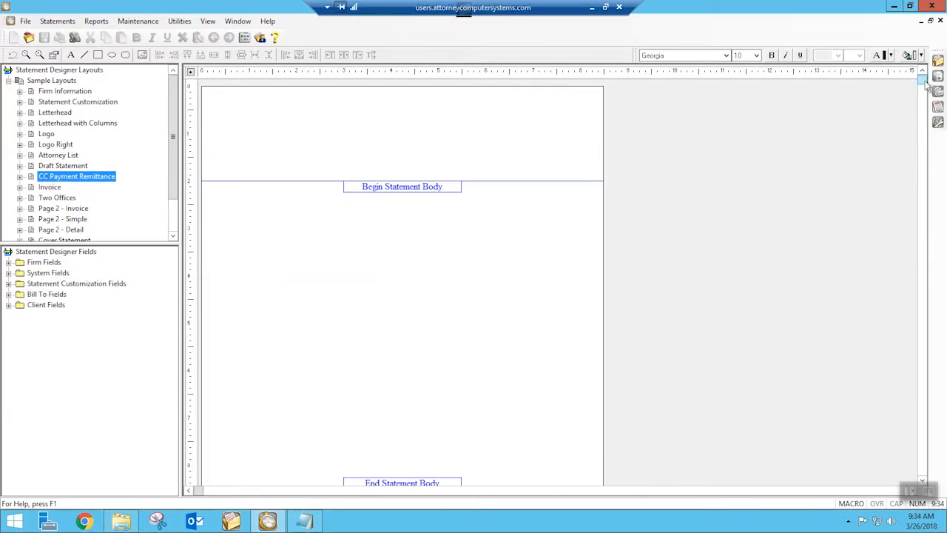
scroll(918, 142, "down", 2)
scroll(919, 142, "down", 11)
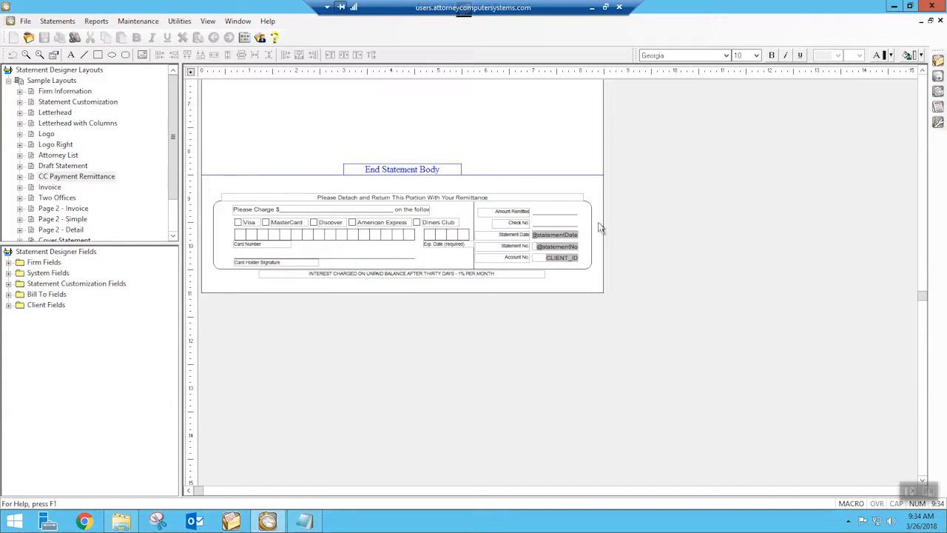
left_click(325, 199)
left_click(321, 216)
left_click(309, 238)
left_click(307, 263)
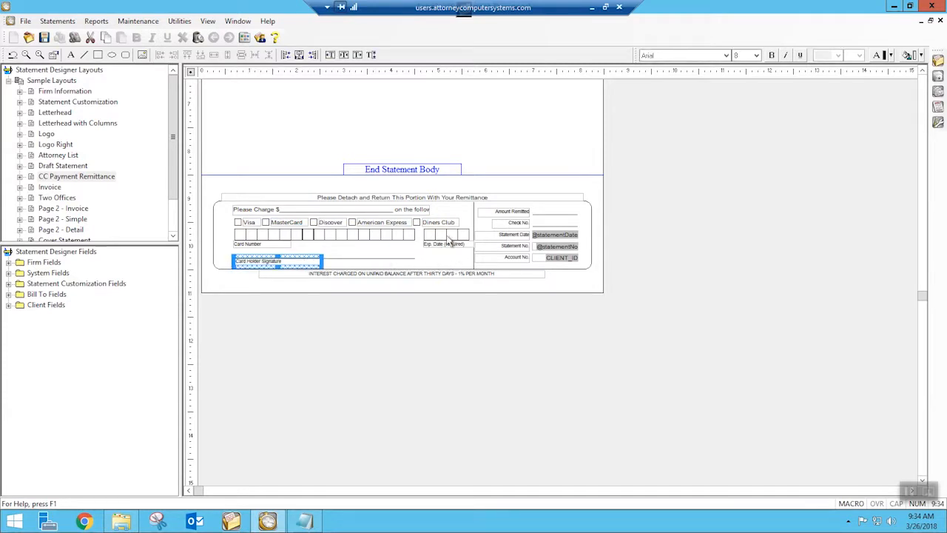
left_click(439, 225)
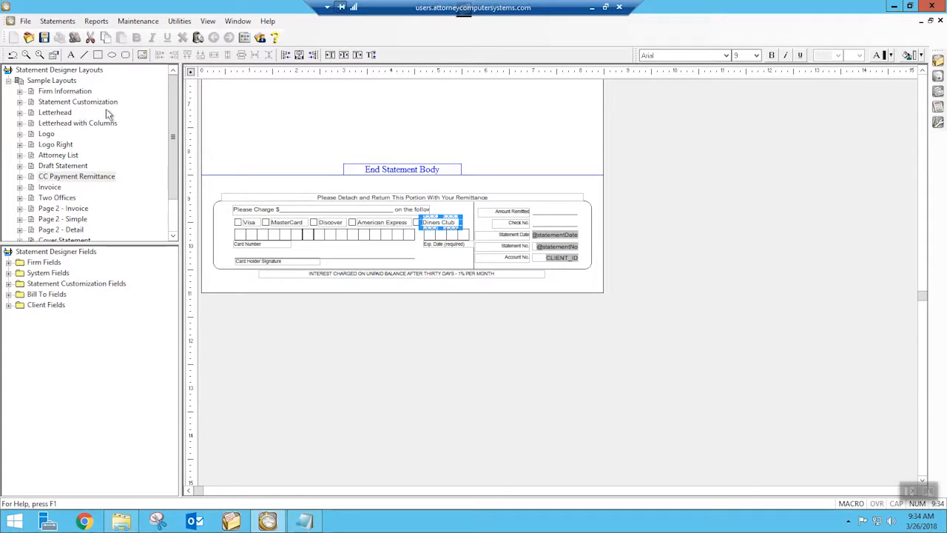
left_click(440, 235)
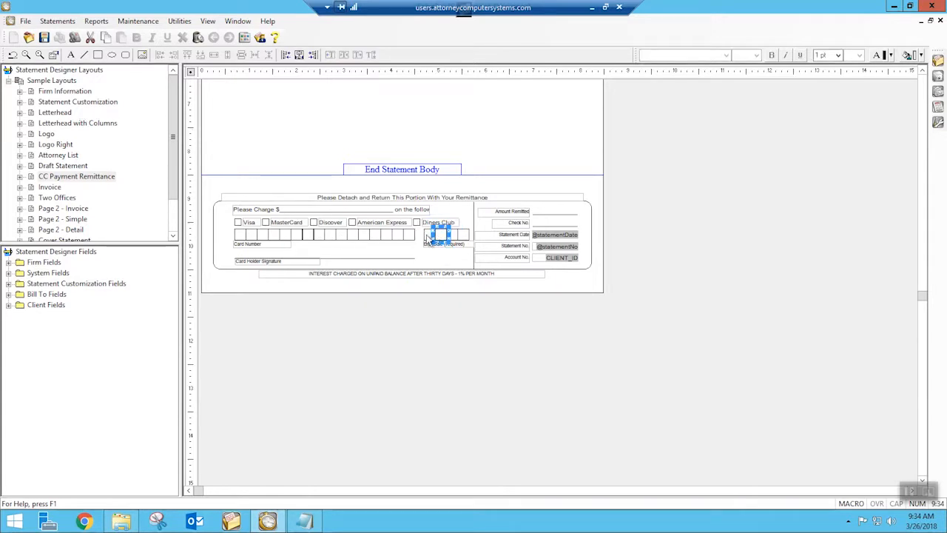
left_click_drag(436, 236, 427, 237)
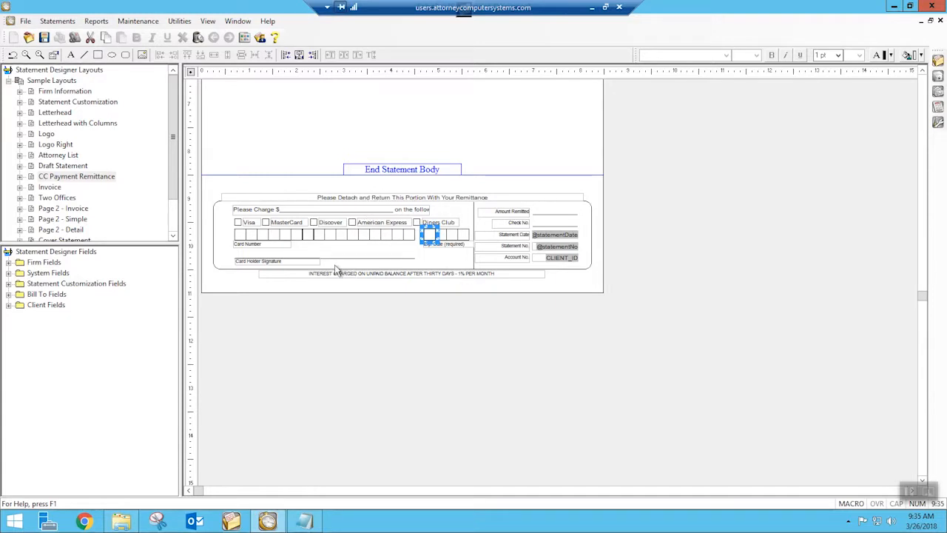
Review the Invoice, Two Offices, Page 2 - Invoice, Page 2 - Simple and Page 2 - Detail sample layouts
left_click(52, 189)
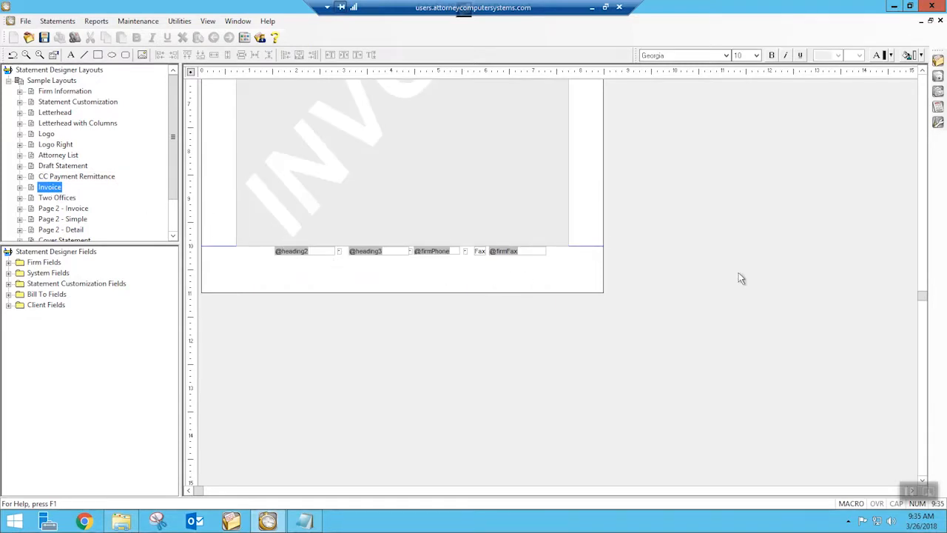
left_click_drag(922, 295, 873, 71)
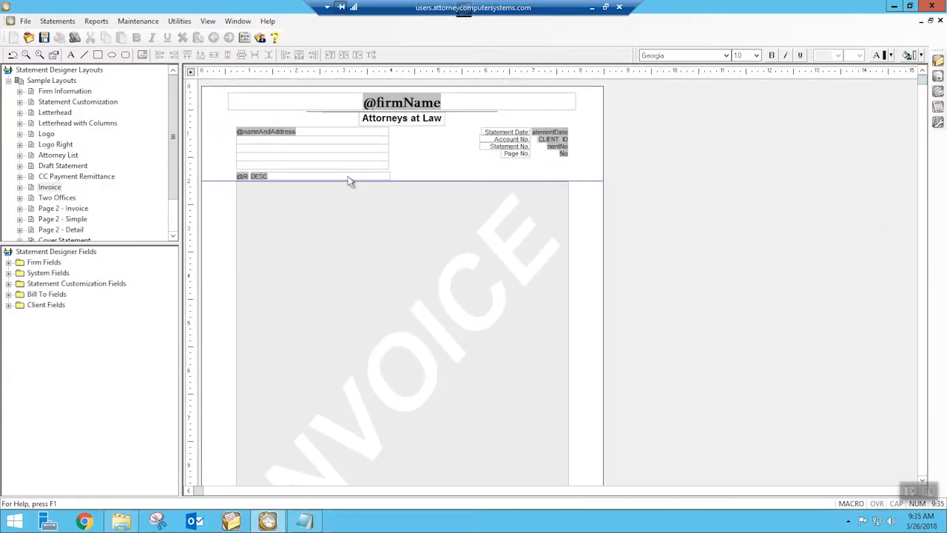
left_click(57, 197)
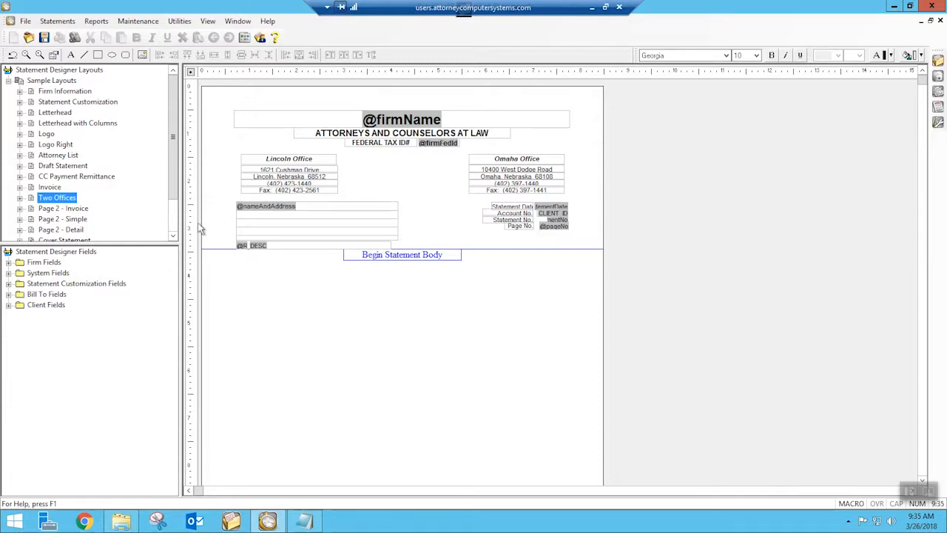
left_click(73, 209)
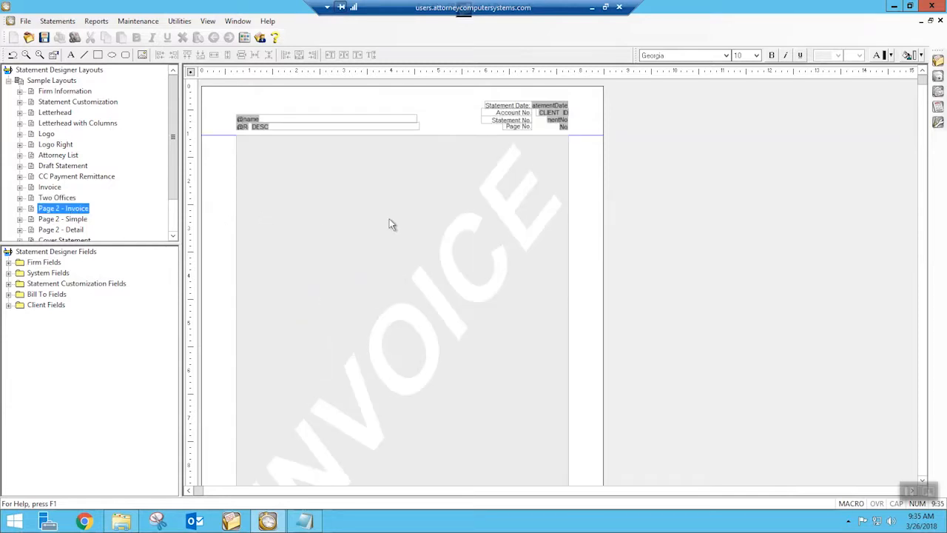
left_click(77, 219)
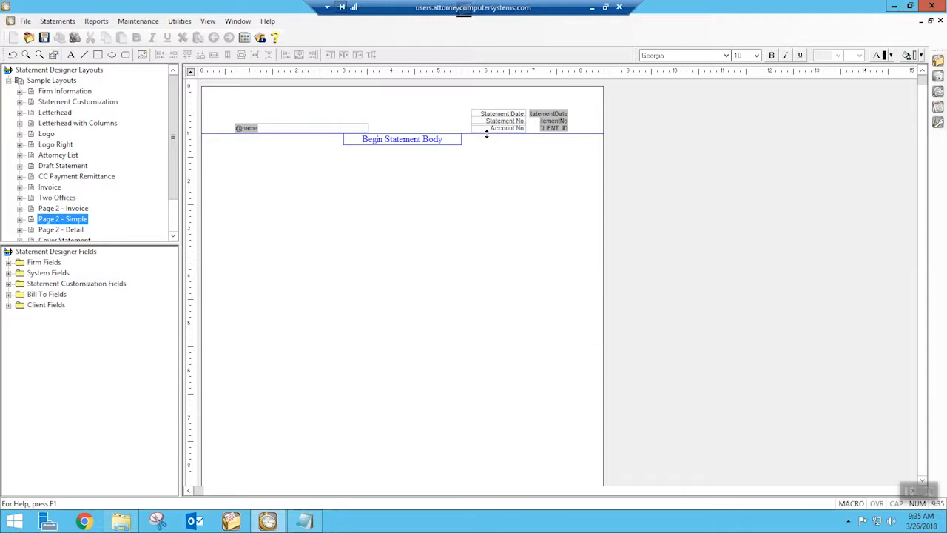
left_click(48, 230)
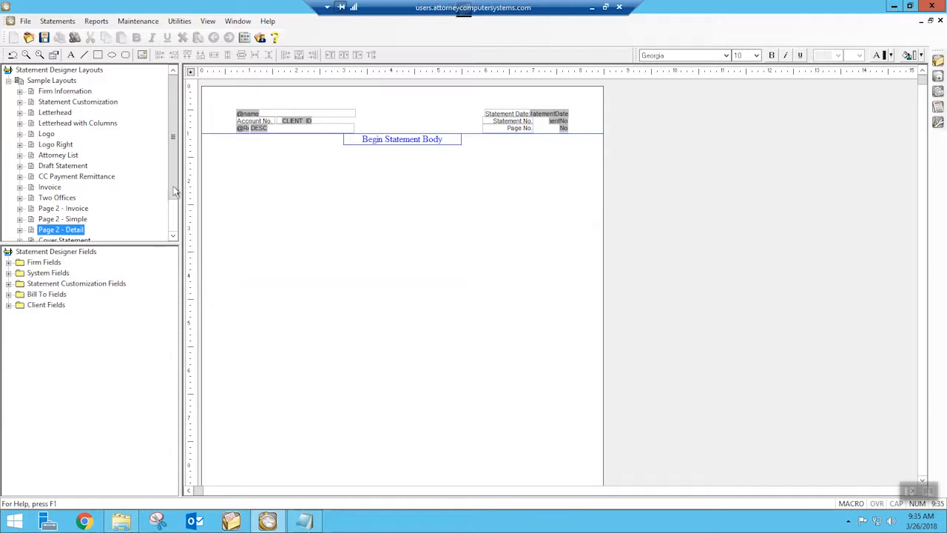
Review the Cover Statement, Remittance Page, Envelope and Envelope - Statement Enclosed sample layouts
scroll(148, 192, "down", 2)
left_click(63, 199)
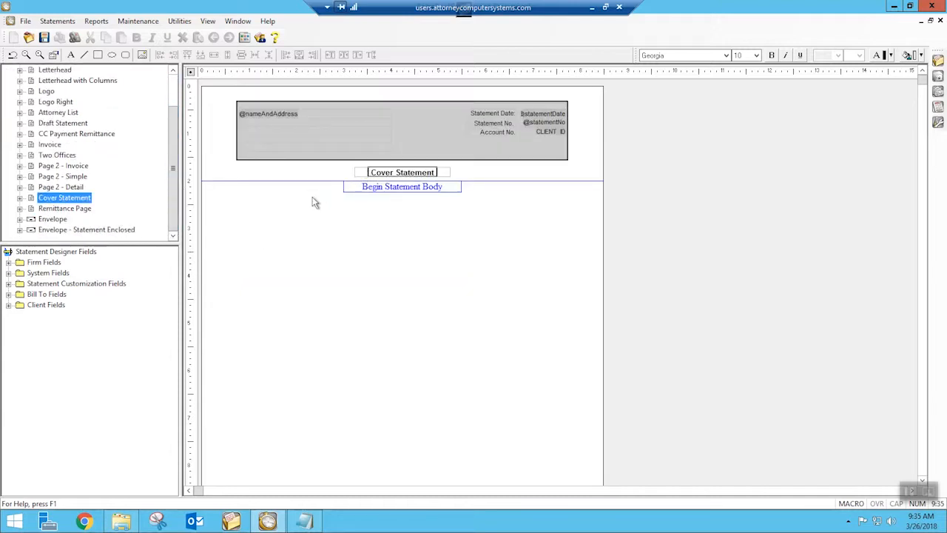
left_click(67, 210)
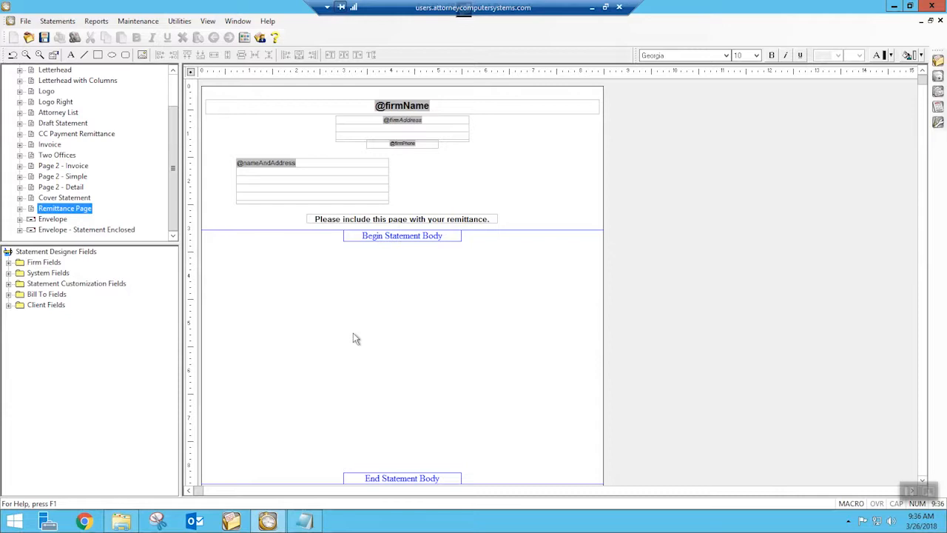
left_click(56, 219)
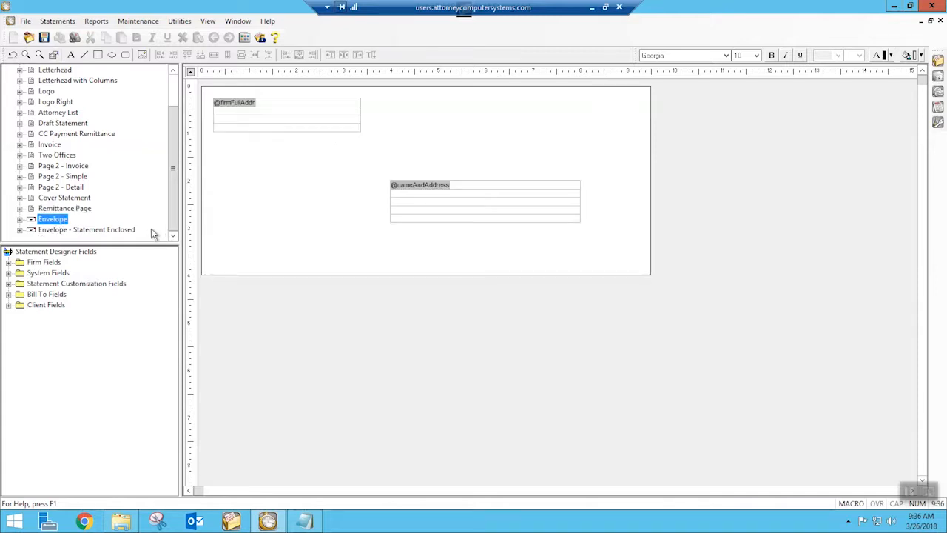
left_click(118, 230)
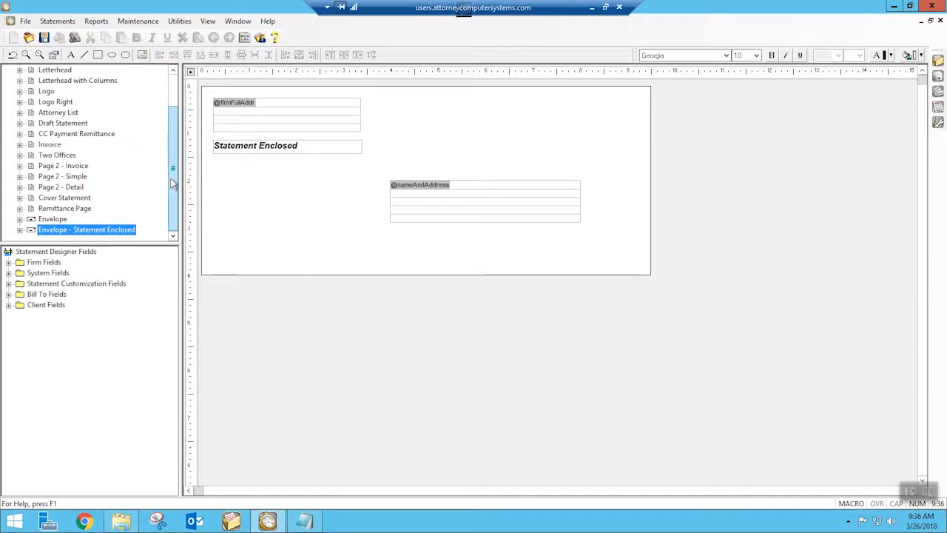
Create a new layout group named TEST under Statement Designer Layouts and locate it in the layout tree
left_click_drag(173, 181, 171, 131)
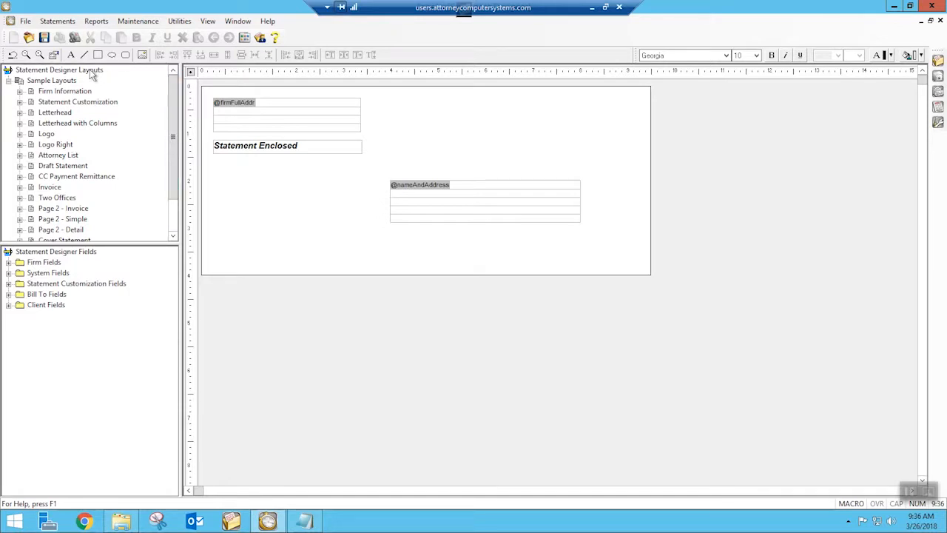
left_click(29, 71)
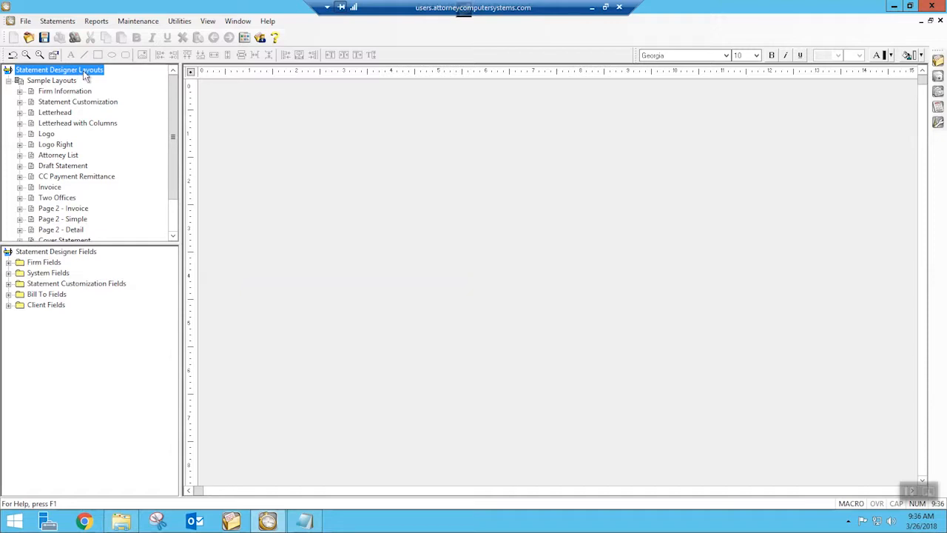
right_click(84, 71)
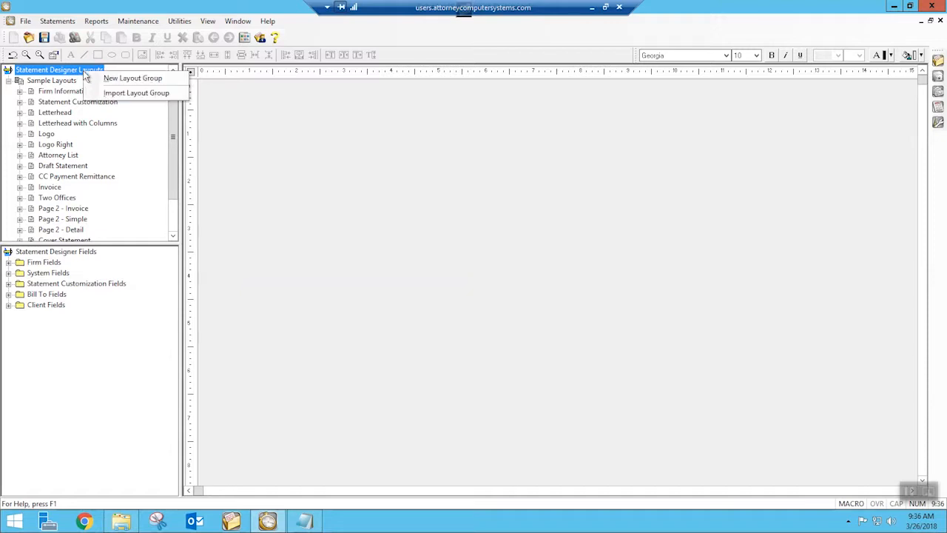
left_click(137, 84)
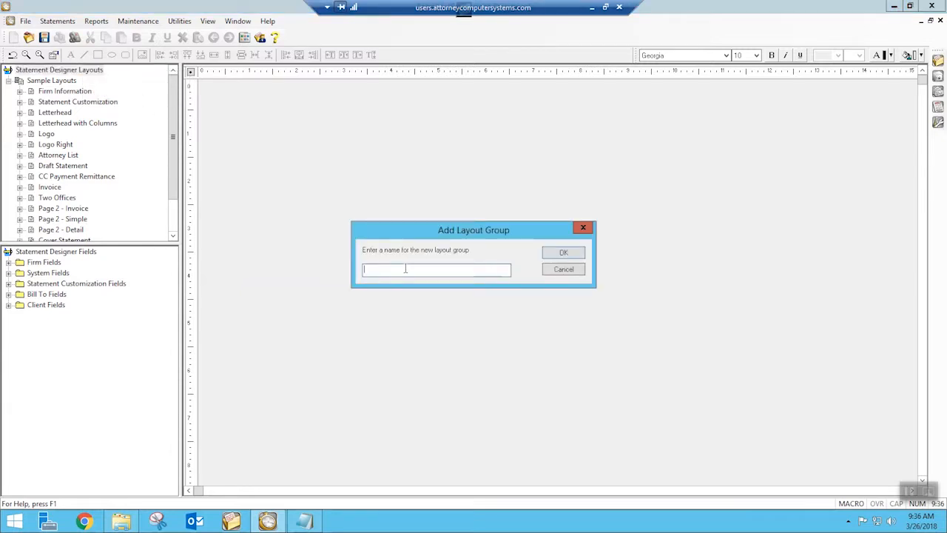
type("TEST")
left_click(560, 253)
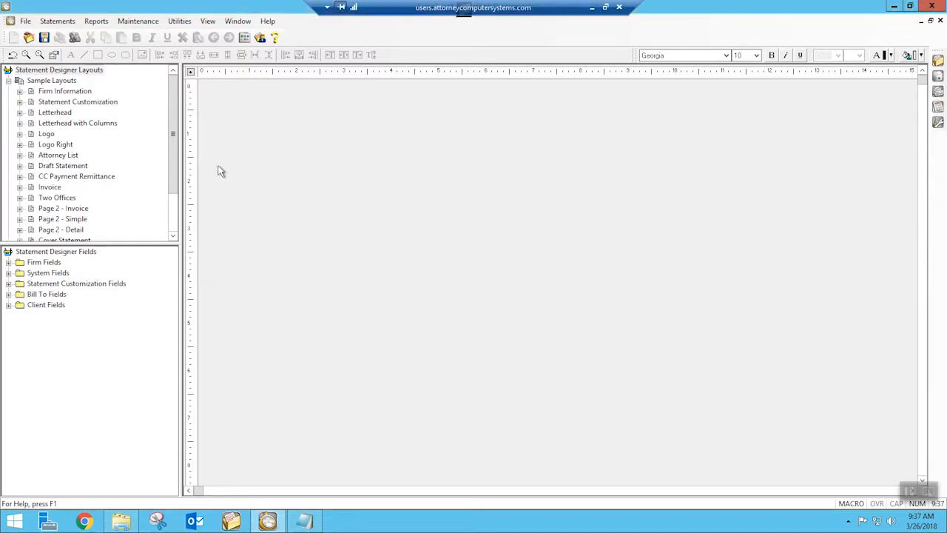
scroll(169, 186, "down", 2)
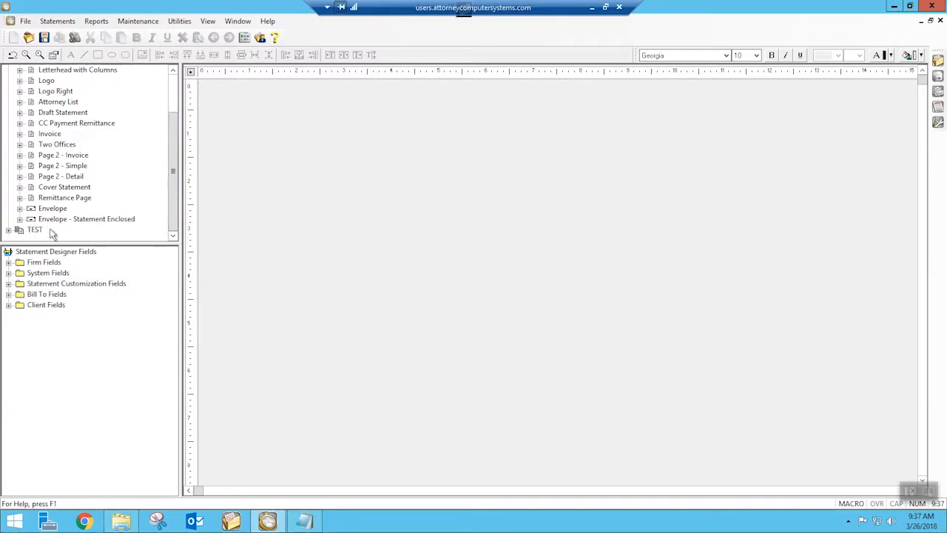
Expand the TEST layout group and examine its blank Page 1 layout
left_click(8, 230)
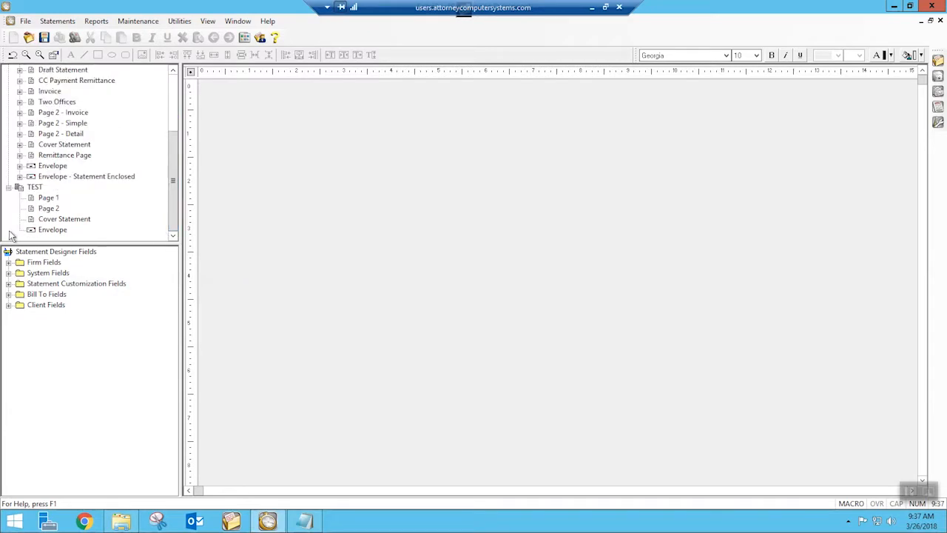
left_click(52, 199)
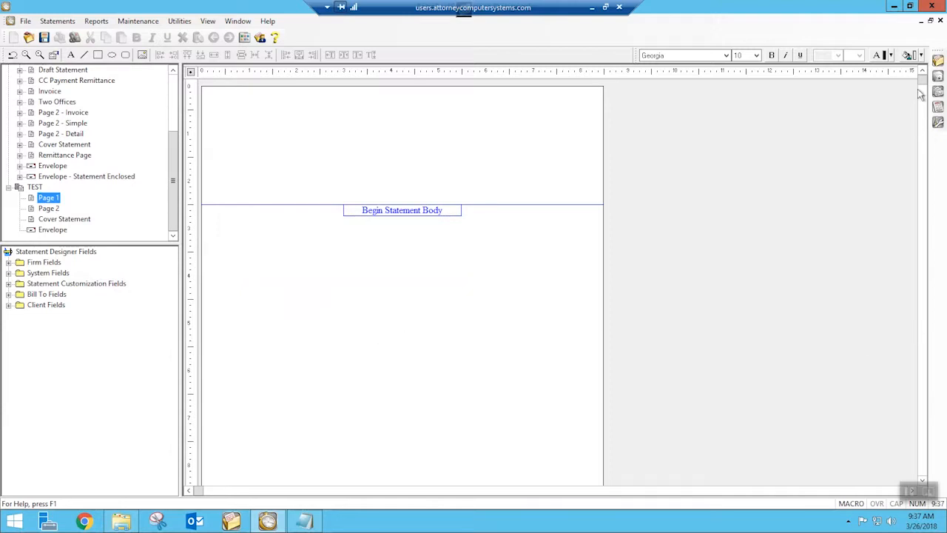
left_click_drag(921, 83, 897, 81)
Open the Firm Information sample layout and select its firm name, address and phone objects for inspection
left_click_drag(173, 156, 172, 98)
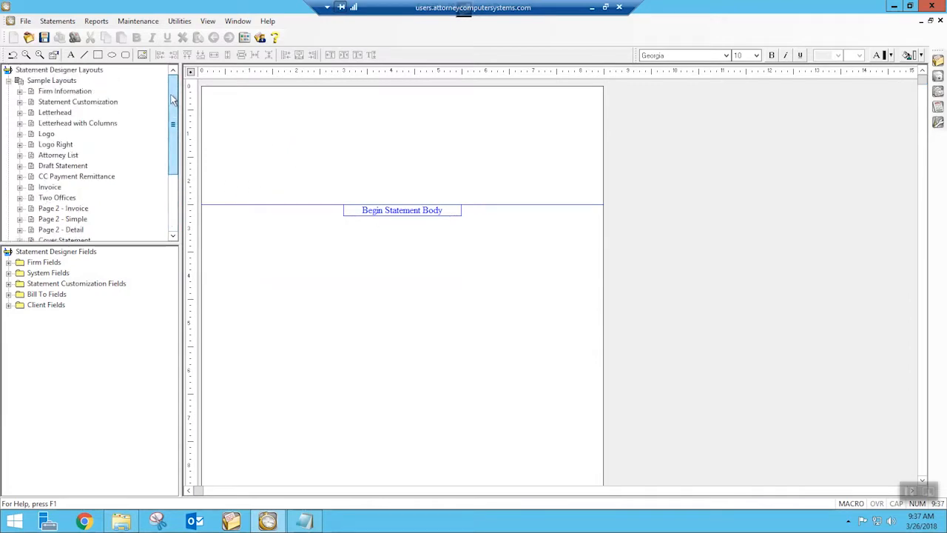
left_click(45, 91)
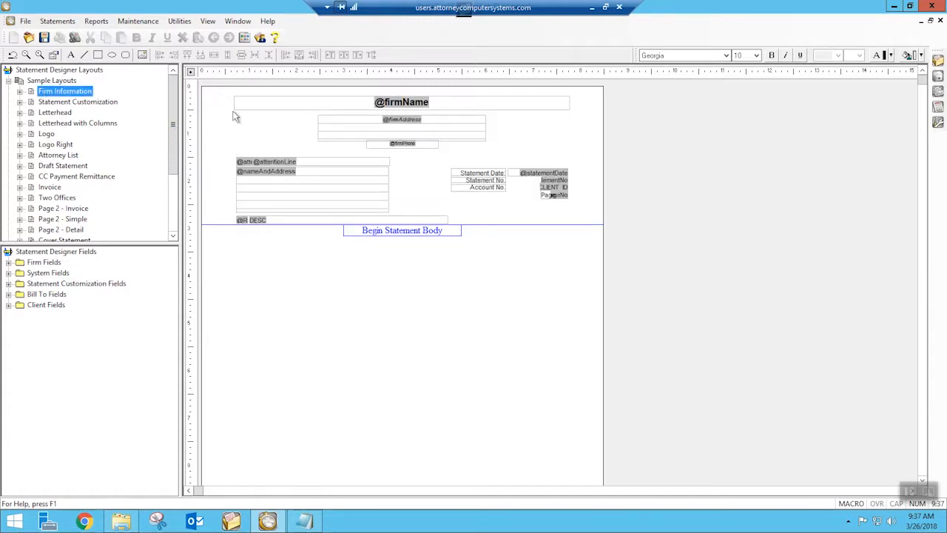
left_click_drag(227, 89, 584, 156)
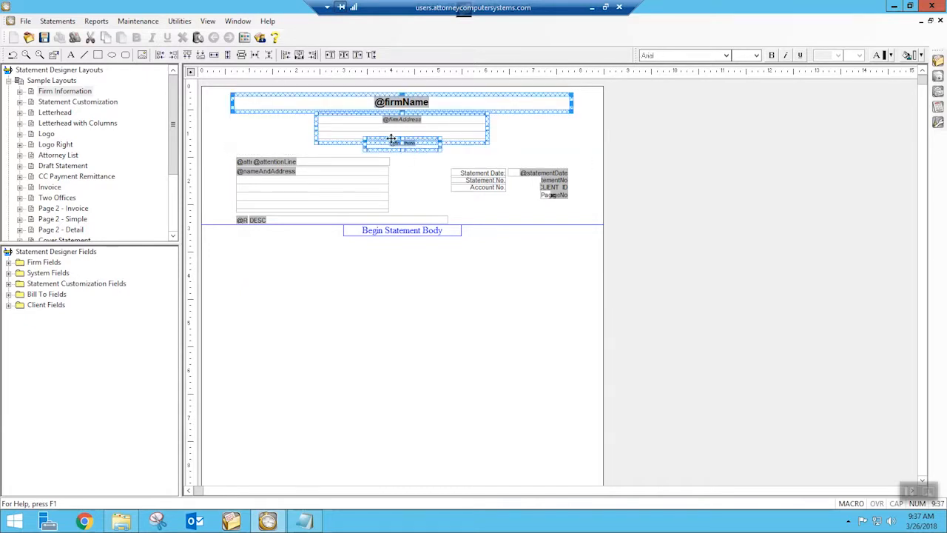
Copy all the header objects above the client address from the Letterhead sample and paste them into Page 1 of TEST
left_click(63, 103)
left_click(73, 112)
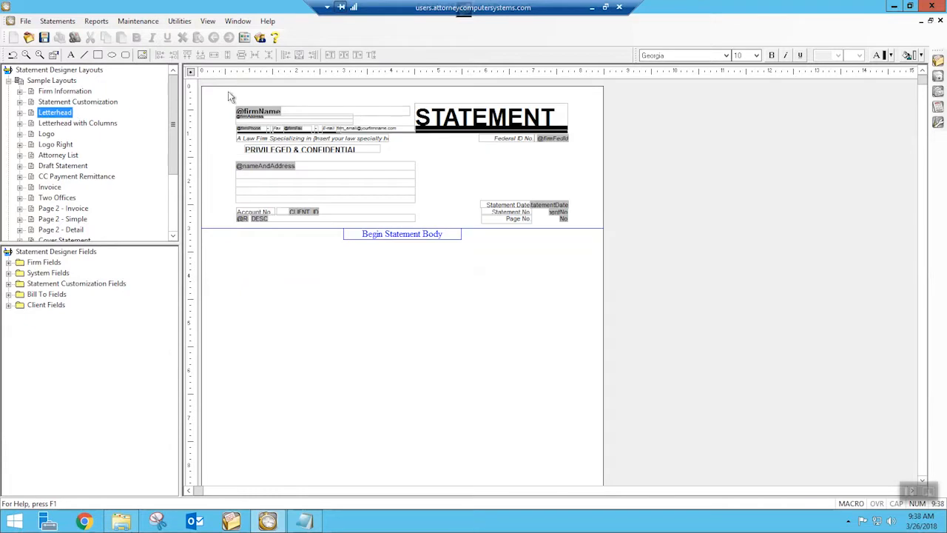
left_click_drag(222, 91, 589, 161)
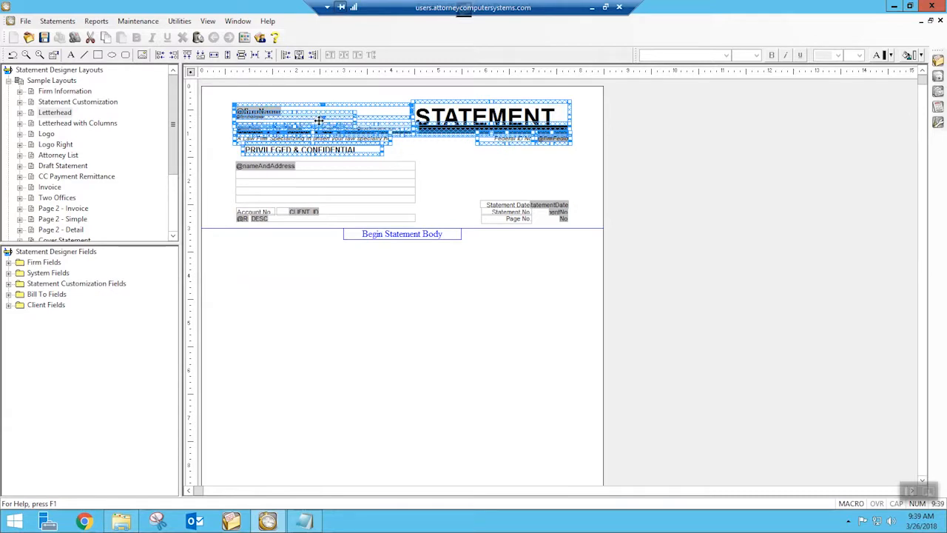
left_click_drag(217, 92, 603, 162)
key("ctrl+c")
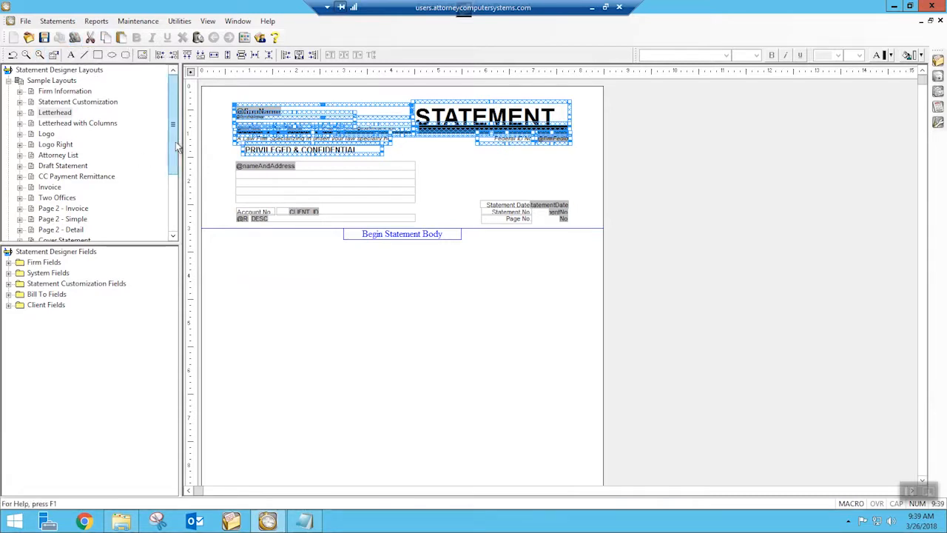
left_click_drag(176, 169, 175, 228)
left_click(49, 198)
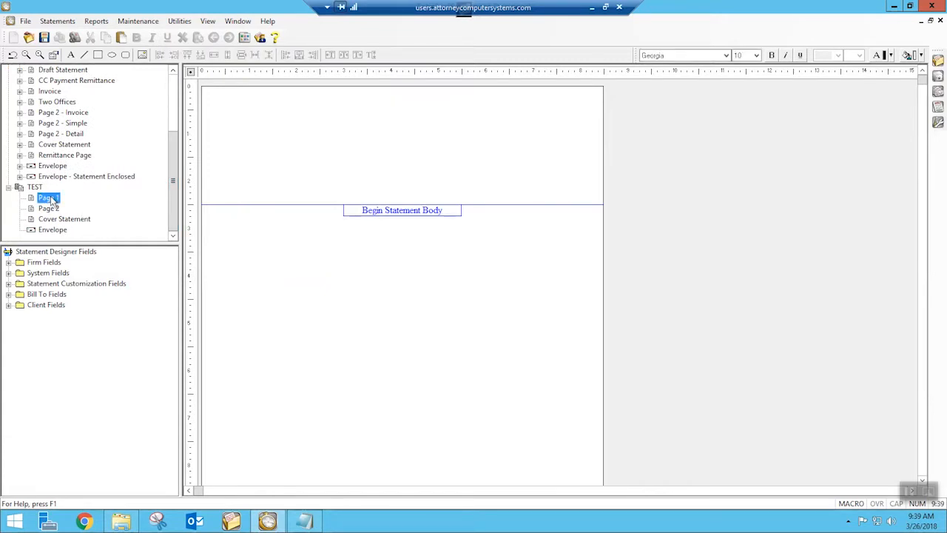
left_click(269, 111)
right_click(268, 112)
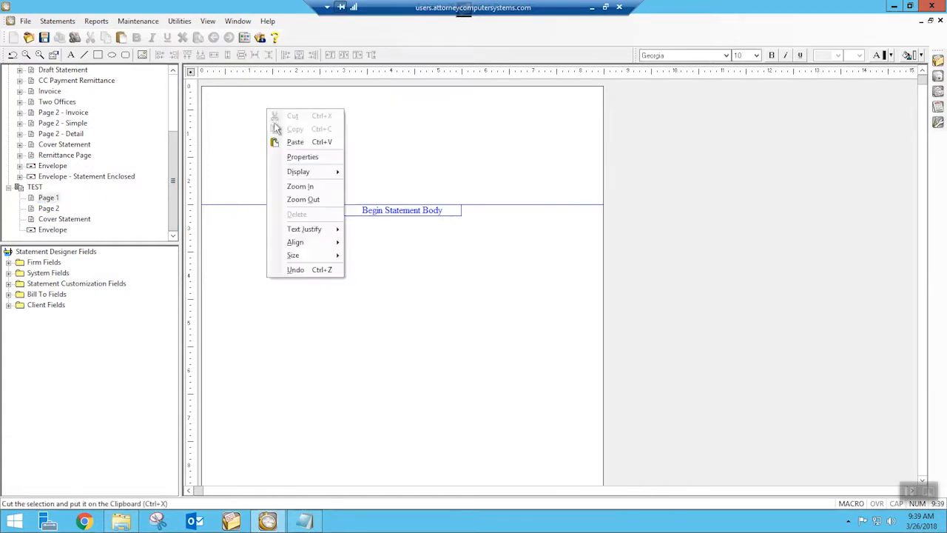
left_click(293, 142)
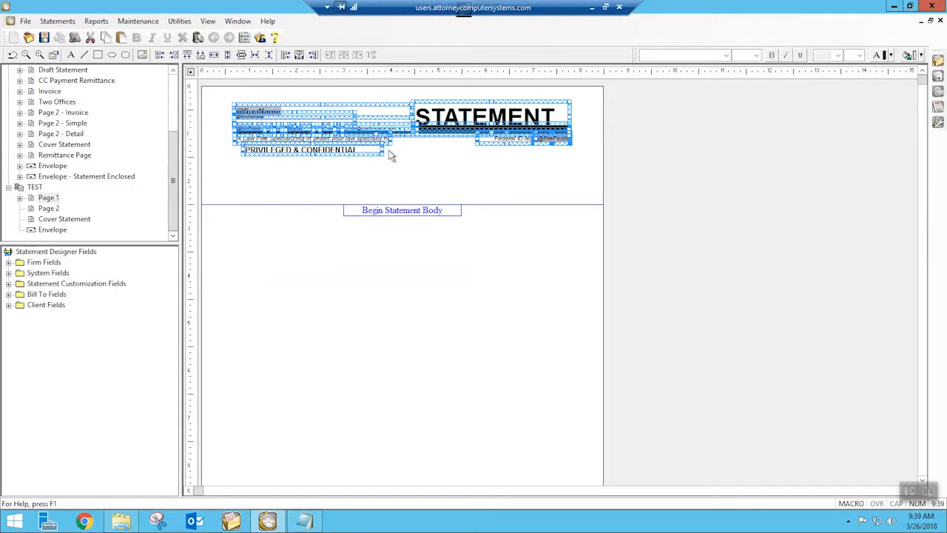
Lower the Begin Statement Body line on TEST Page 1 to about 3 inches from the page top
left_click_drag(241, 204, 243, 220)
left_click(214, 191)
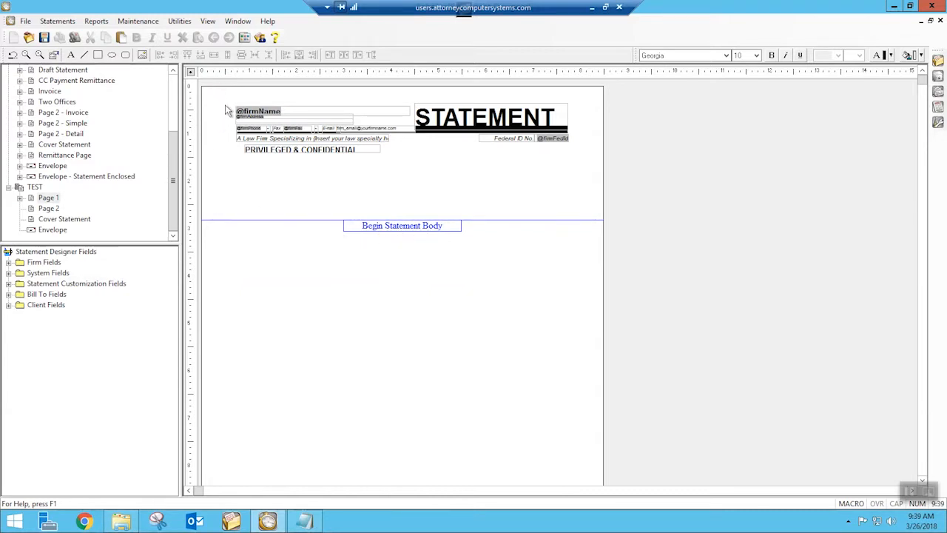
left_click_drag(224, 219, 225, 228)
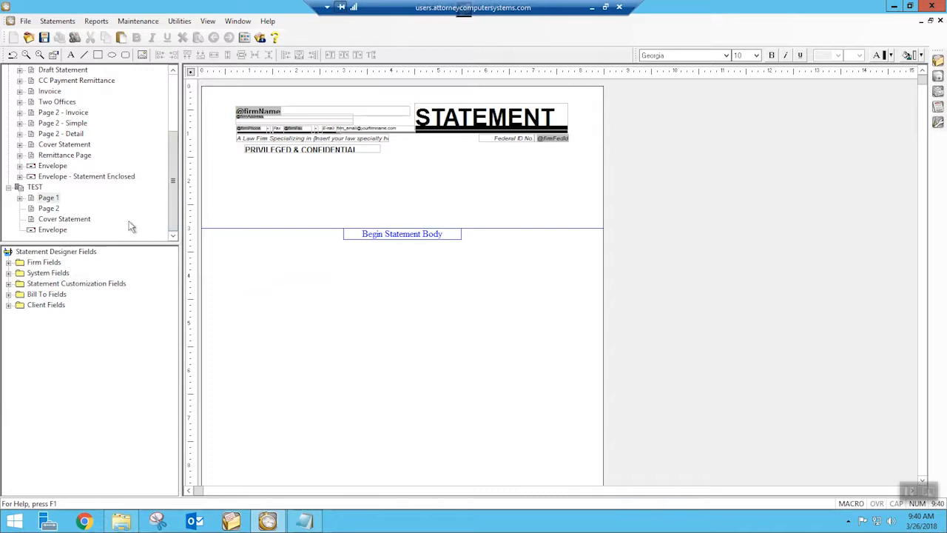
Copy the attention line, name and address, description and statement detail objects from the Firm Information sample into TEST Page 1
left_click_drag(178, 166, 177, 110)
left_click(67, 91)
left_click(287, 170)
mouse_move(287, 170)
left_mouse_down()
mouse_move(451, 228)
mouse_move(589, 239)
left_mouse_up()
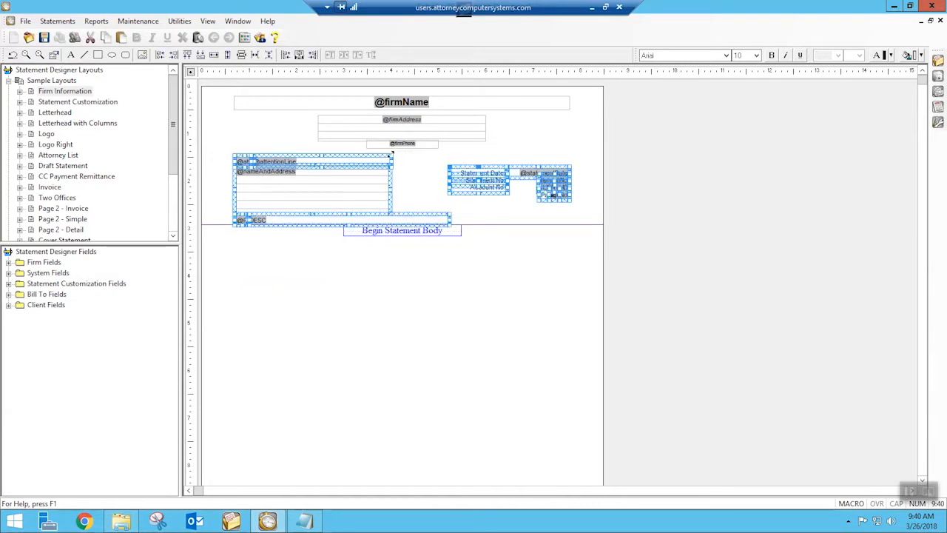
left_click_drag(367, 161, 347, 155)
left_click_drag(174, 122, 168, 230)
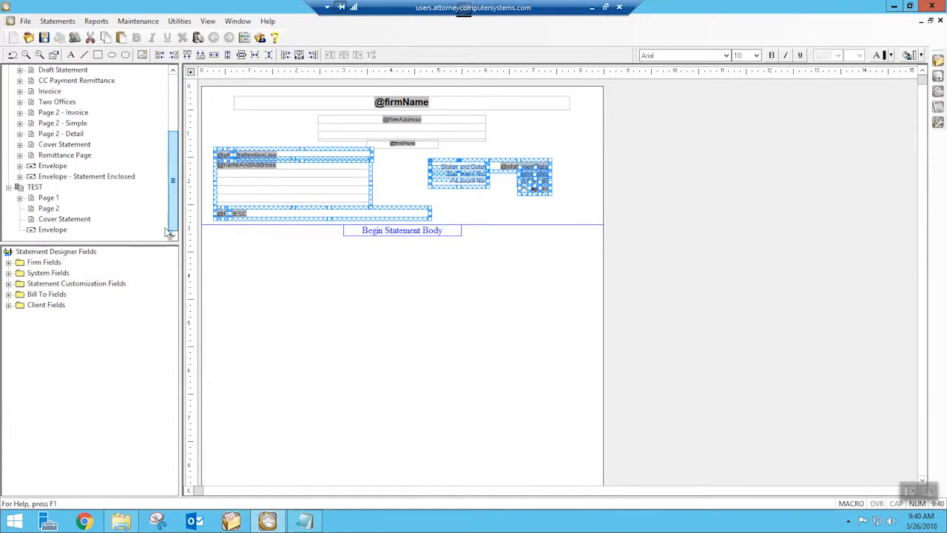
left_click(47, 197)
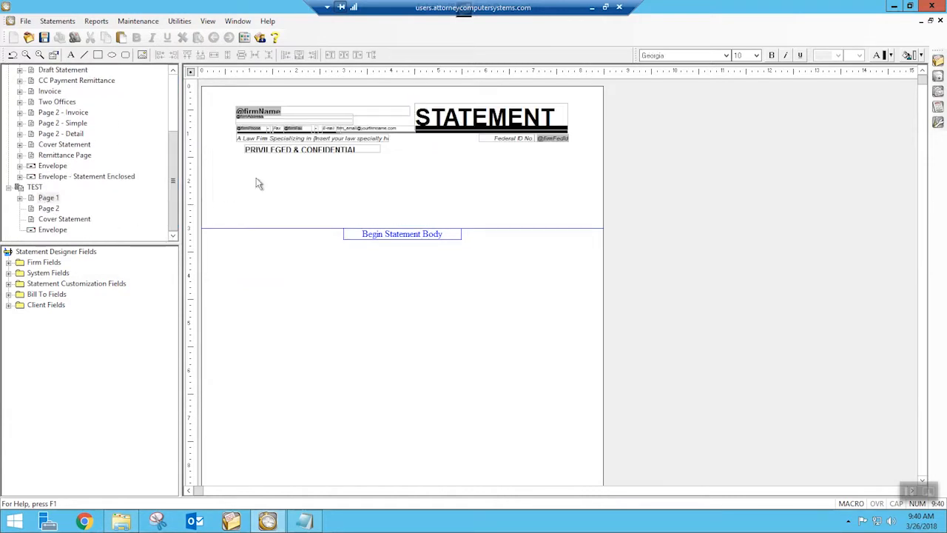
key("ctrl+v")
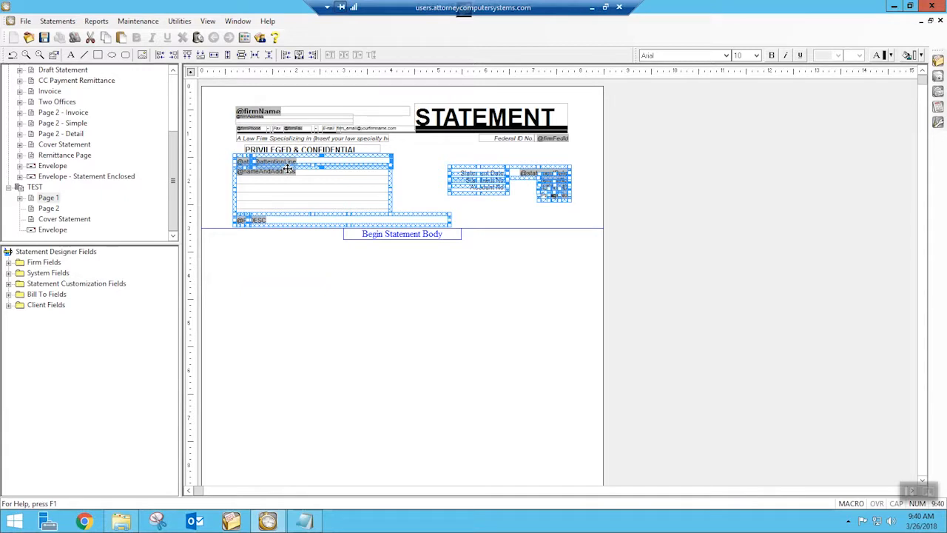
Shift the pasted objects down clear of PRIVILEGED & CONFIDENTIAL and lower the Begin Statement Body line to about 3.25 inches
key("Down")
key("Down")
key("Down")
key("Down")
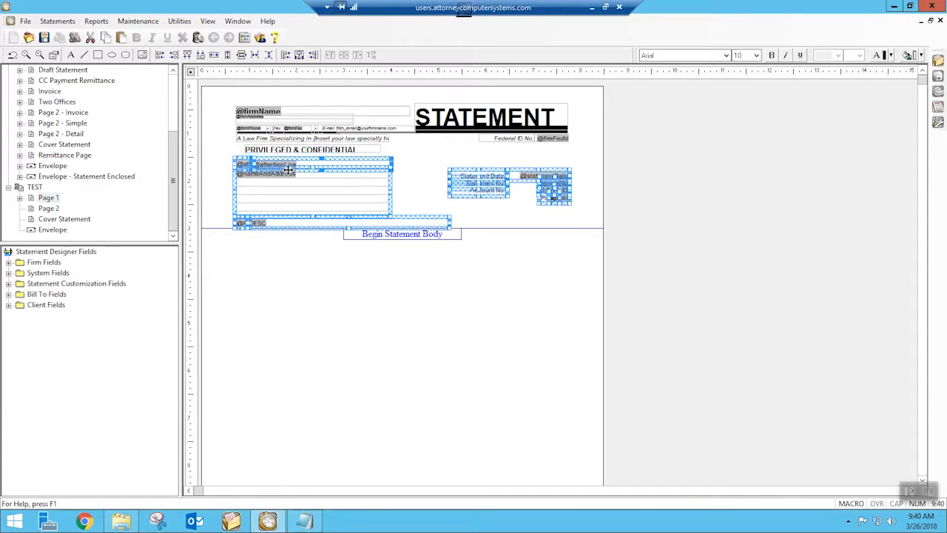
key("Down")
key("Down")
key("Down")
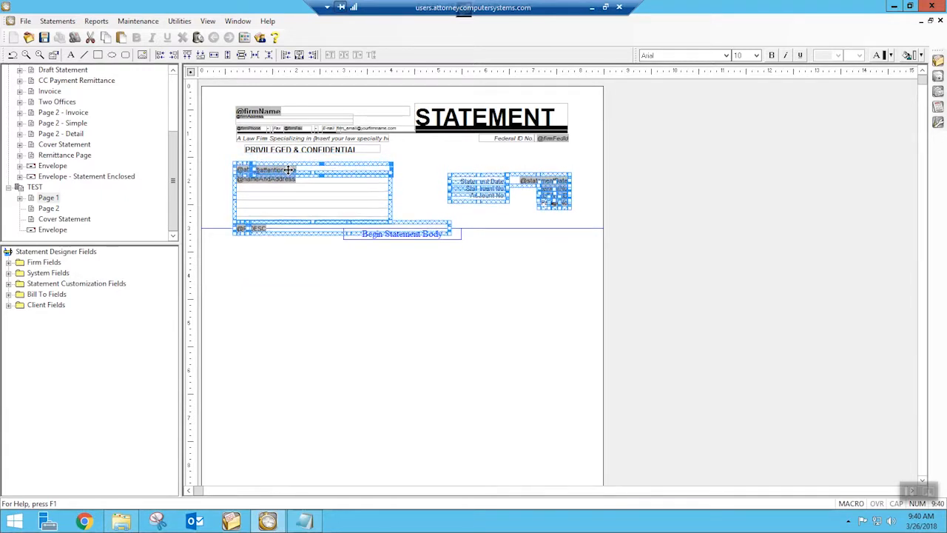
left_click_drag(212, 225, 210, 240)
left_click(201, 207)
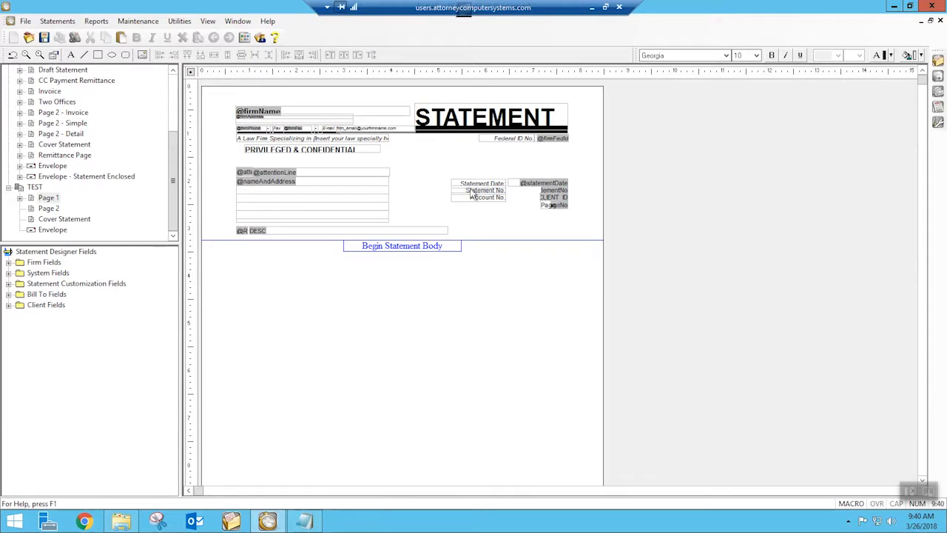
left_click(548, 194)
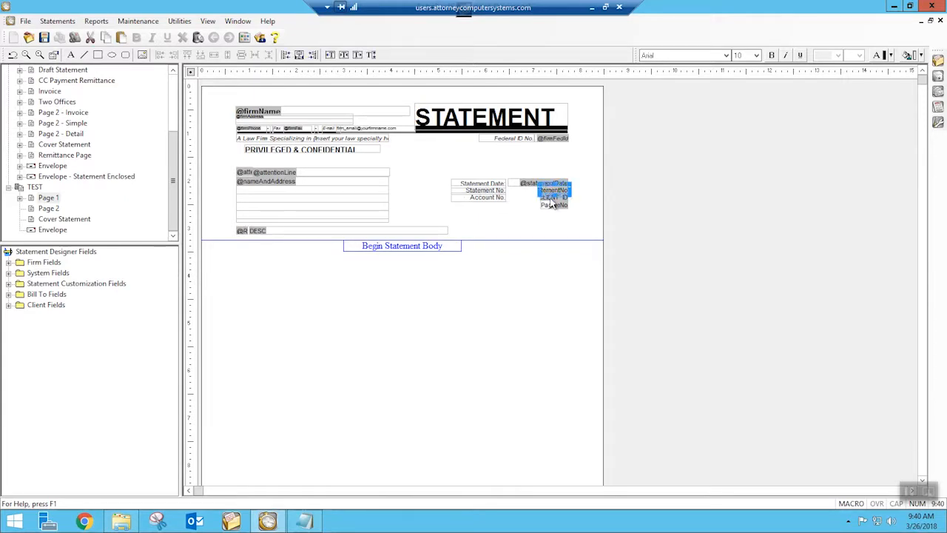
left_click(548, 196)
left_click(551, 190)
left_click(551, 199, "ctrl")
left_click(532, 182, "ctrl")
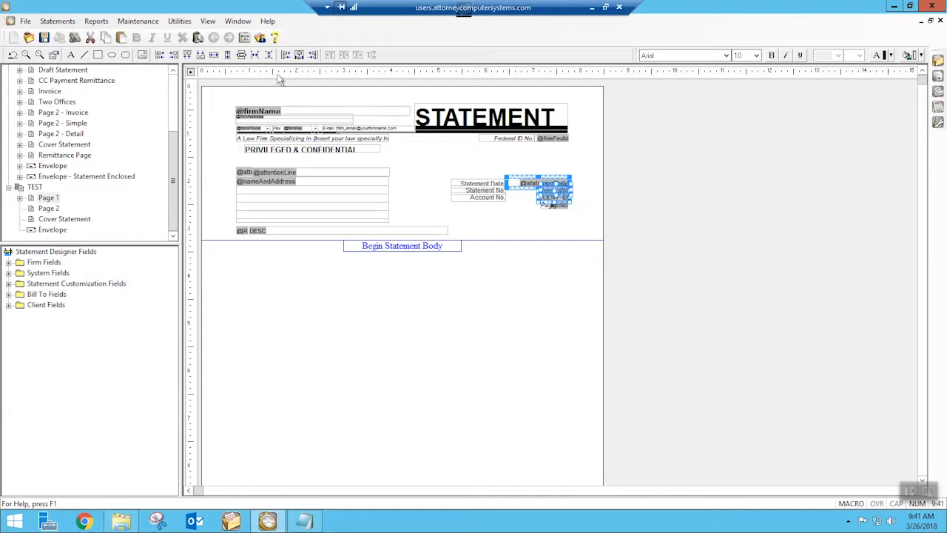
left_click(214, 56)
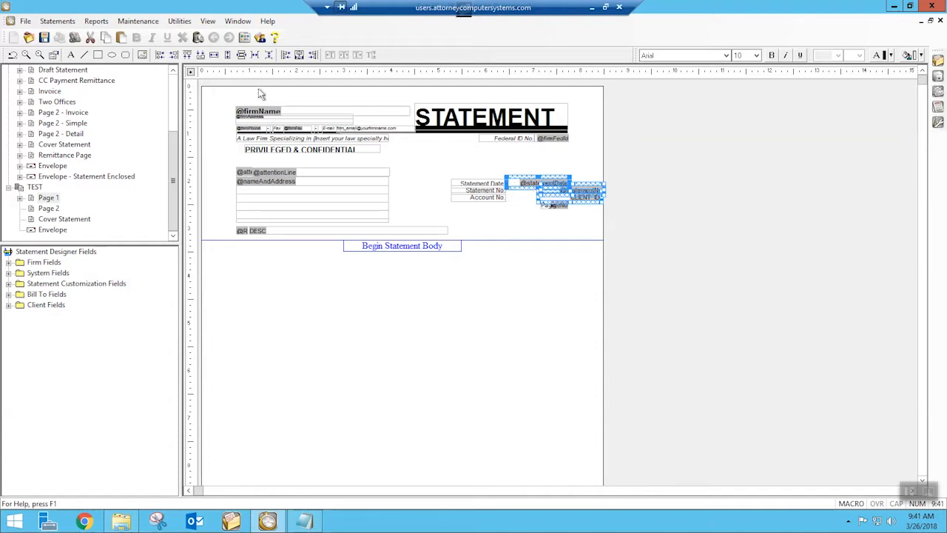
left_click(159, 56)
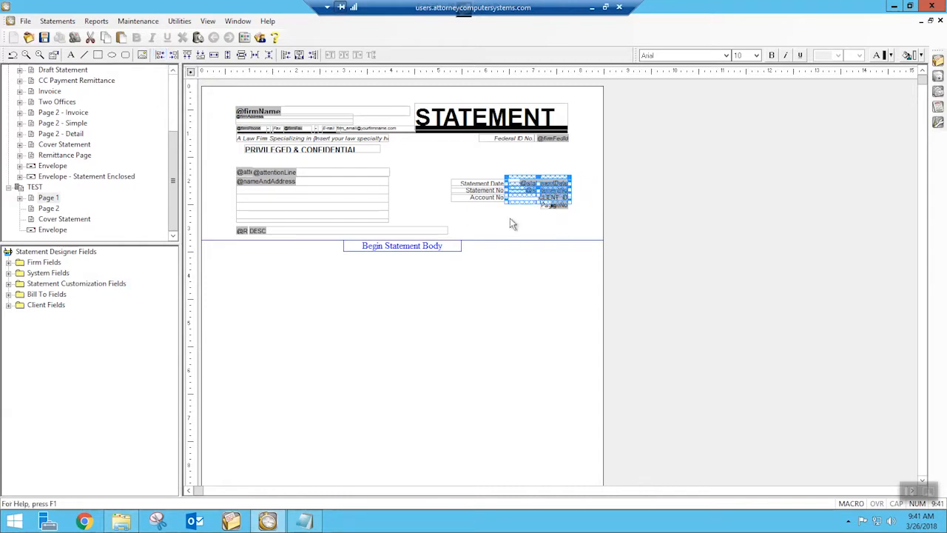
left_click(523, 247)
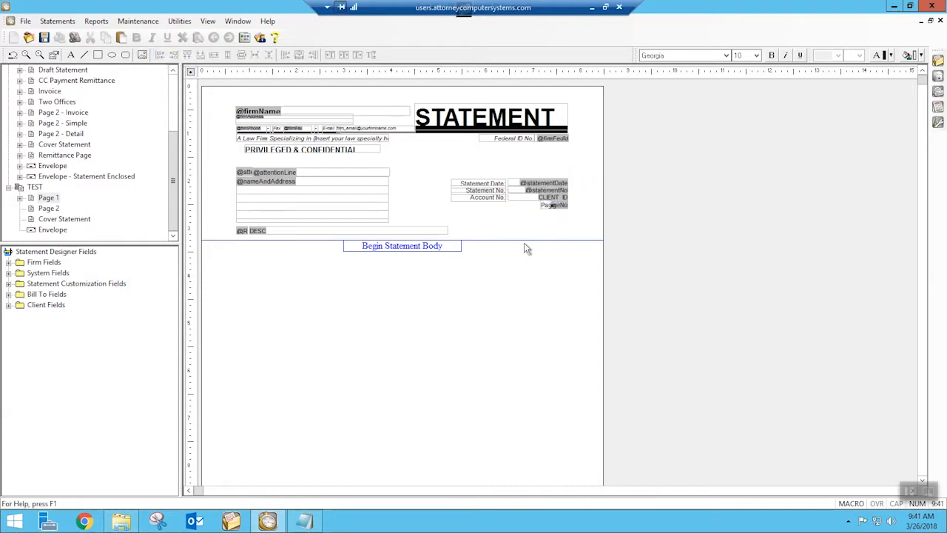
Review the alignment tools with the Statement No label and field, the three statement labels, and the letterhead objects selected in turn
left_click(513, 191)
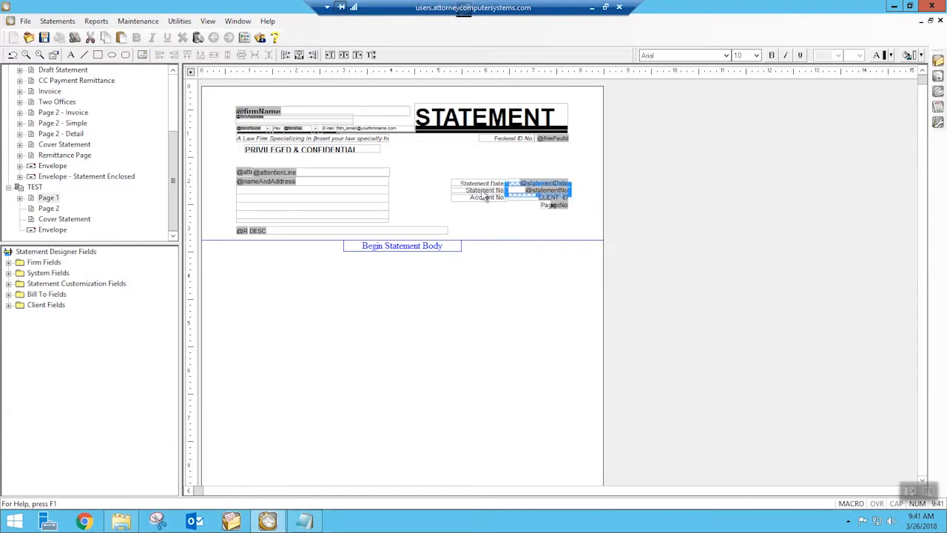
left_click(484, 191, "ctrl")
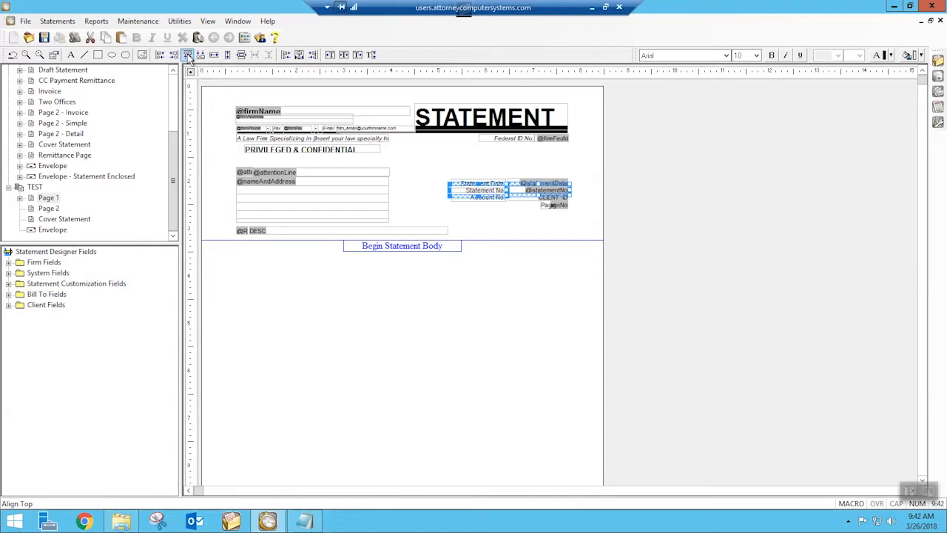
left_click(503, 210)
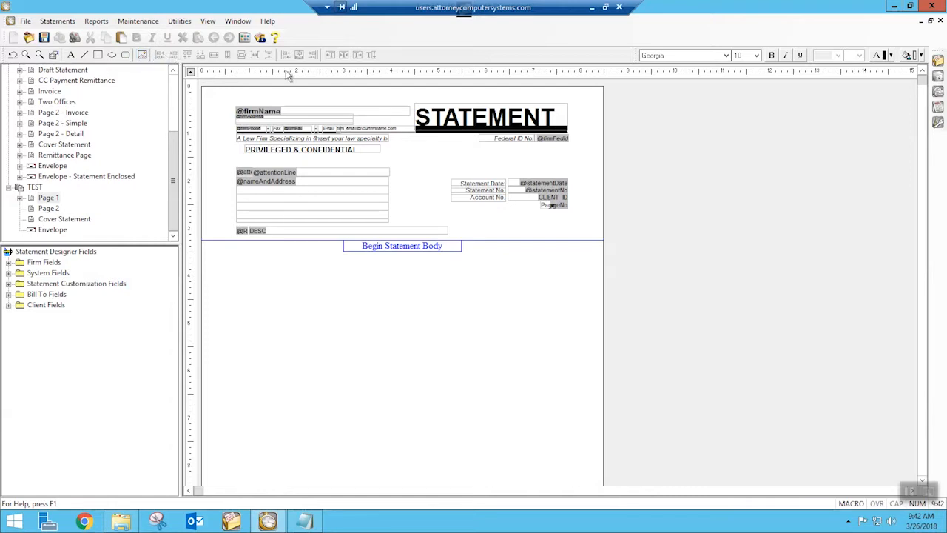
left_click(461, 198)
left_click(463, 184, "shift")
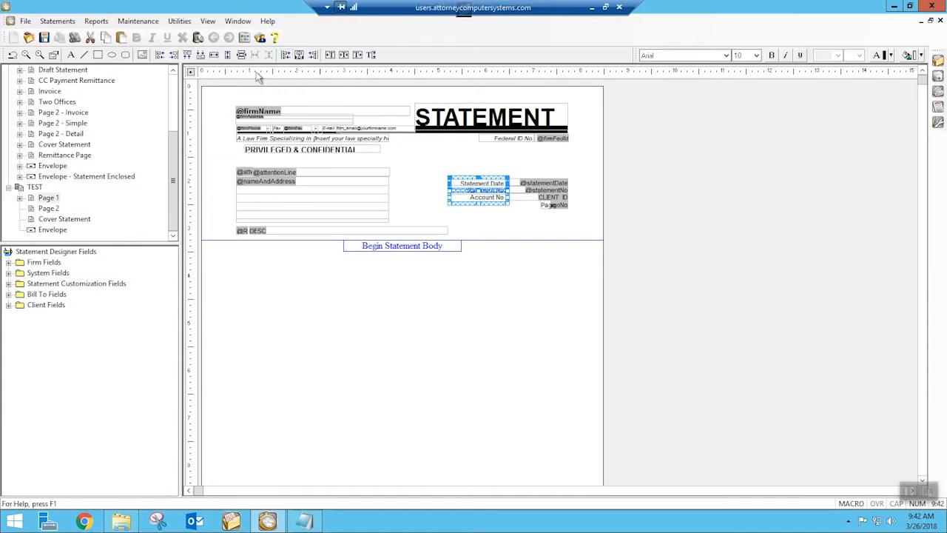
left_click_drag(220, 97, 592, 161)
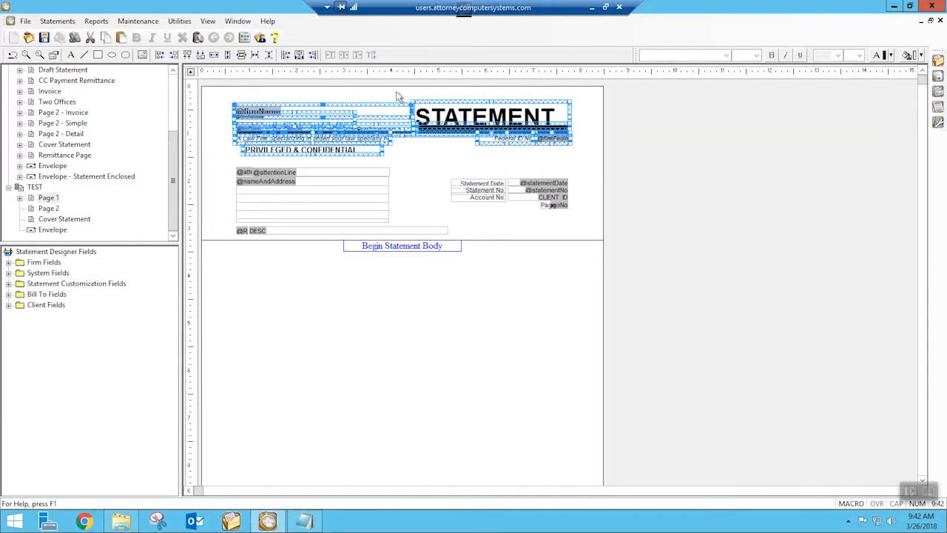
left_click(300, 61)
left_click(429, 156)
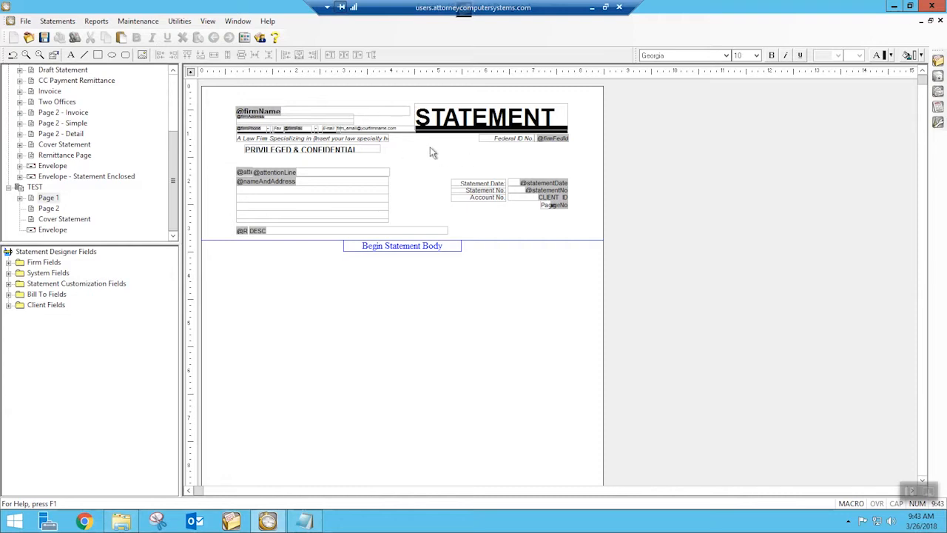
Add a text box about 2 inches wide below the Federal ID No line and review the fonts available for it
left_click(71, 58)
left_click_drag(244, 91, 504, 158)
double_click(488, 159)
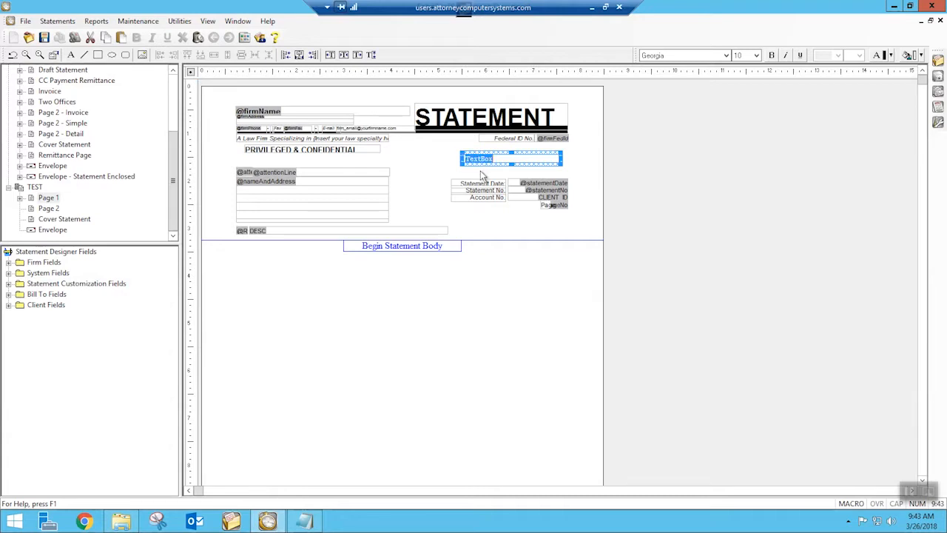
left_click(689, 57)
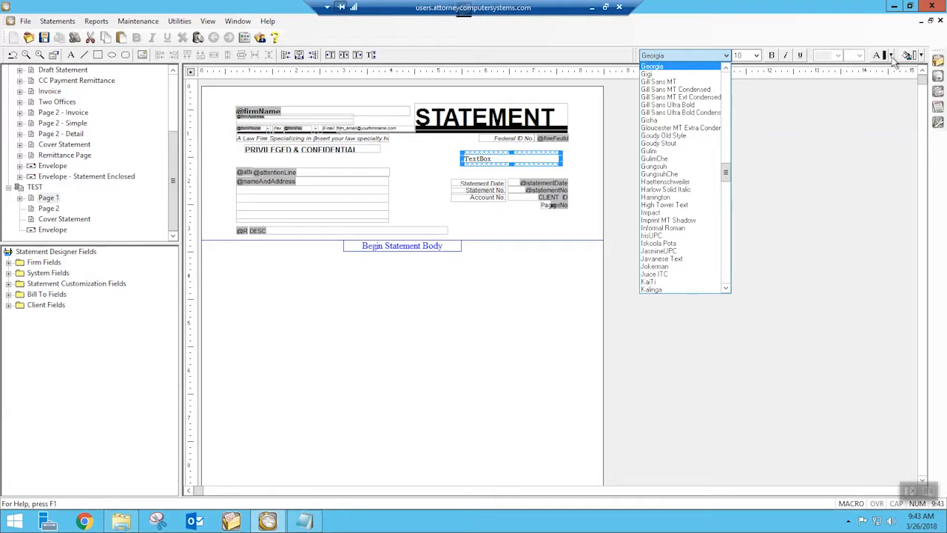
left_click(634, 122)
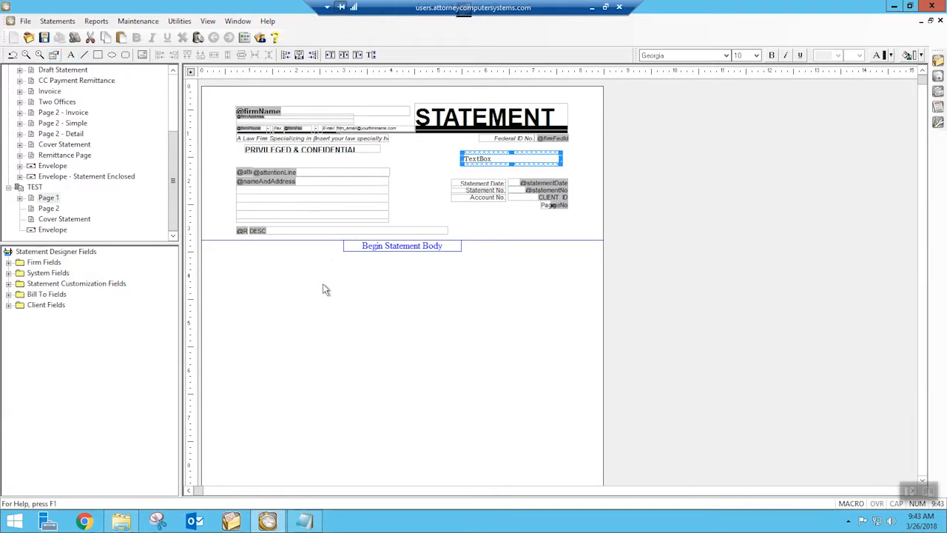
Raise the End Statement Body line on Page 1 to about 9.3 inches
left_click_drag(923, 80, 923, 367)
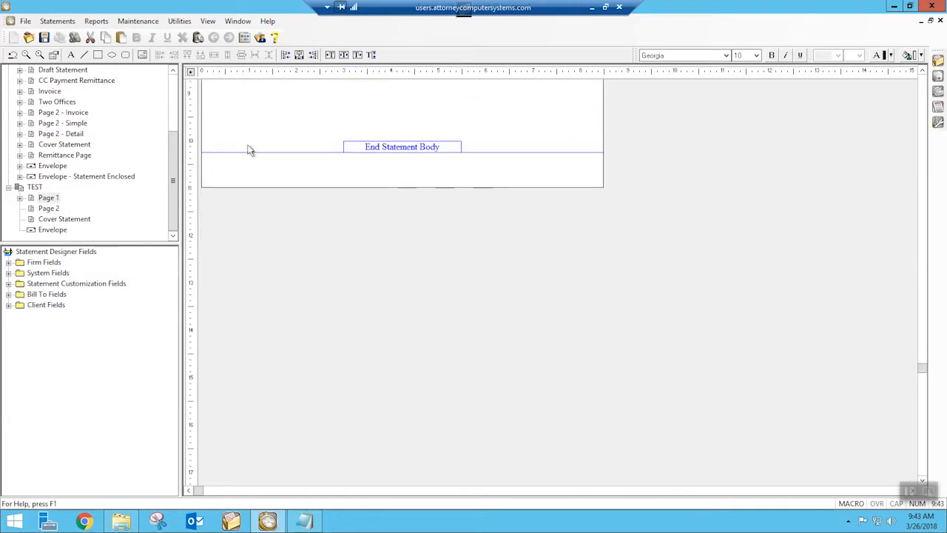
left_click_drag(230, 152, 224, 108)
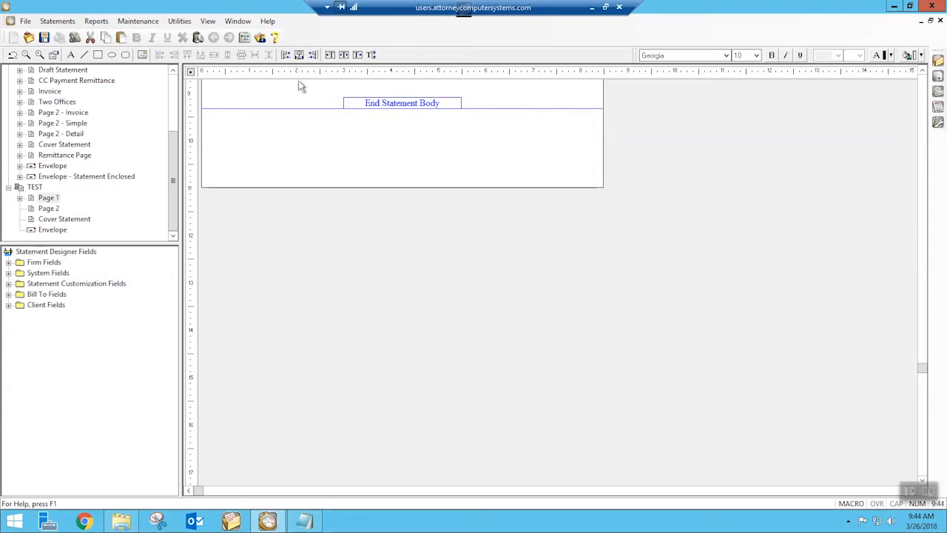
scroll(335, 175, "up", 3)
scroll(335, 174, "up", 8)
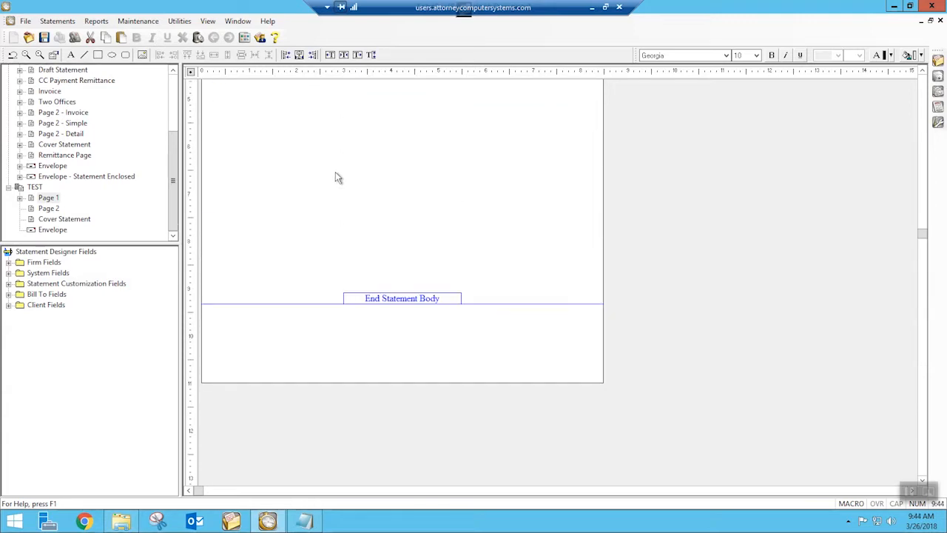
left_click(224, 330)
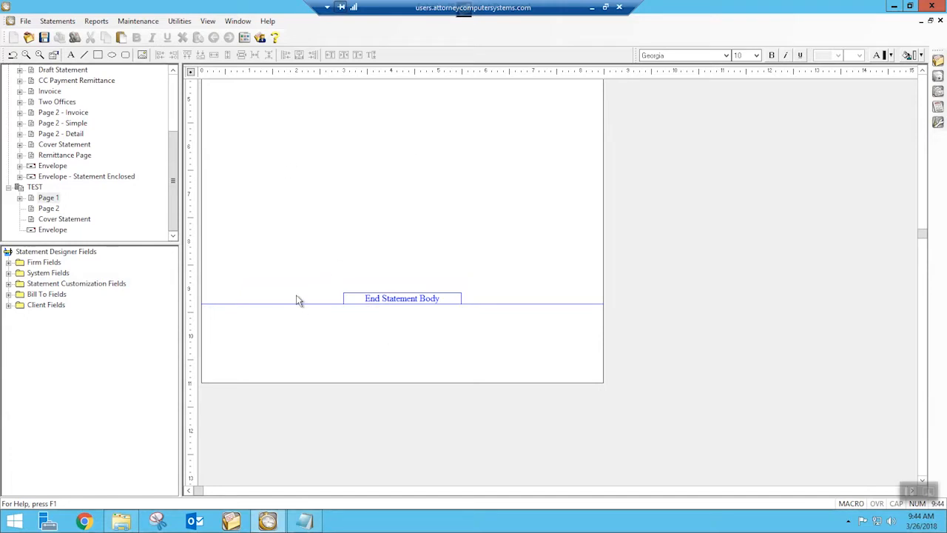
Copy the name field and the statement date, number and account objects from the Page 2 - Simple sample layout
left_click(47, 209)
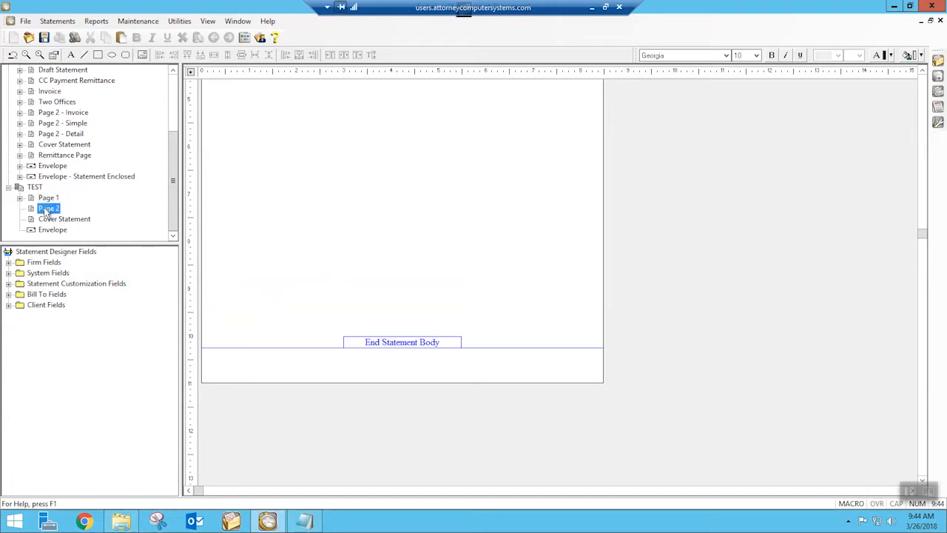
scroll(208, 211, "down", 3)
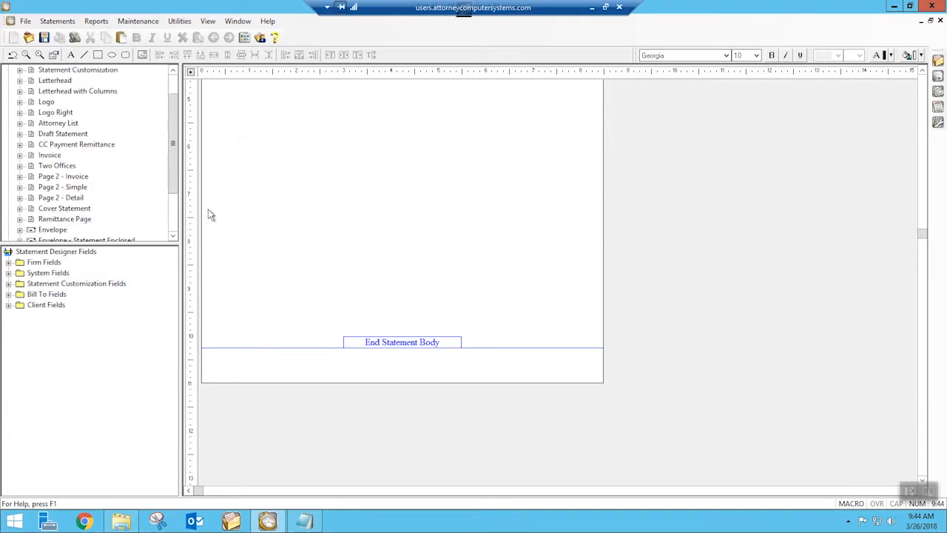
left_click_drag(925, 236, 923, 81)
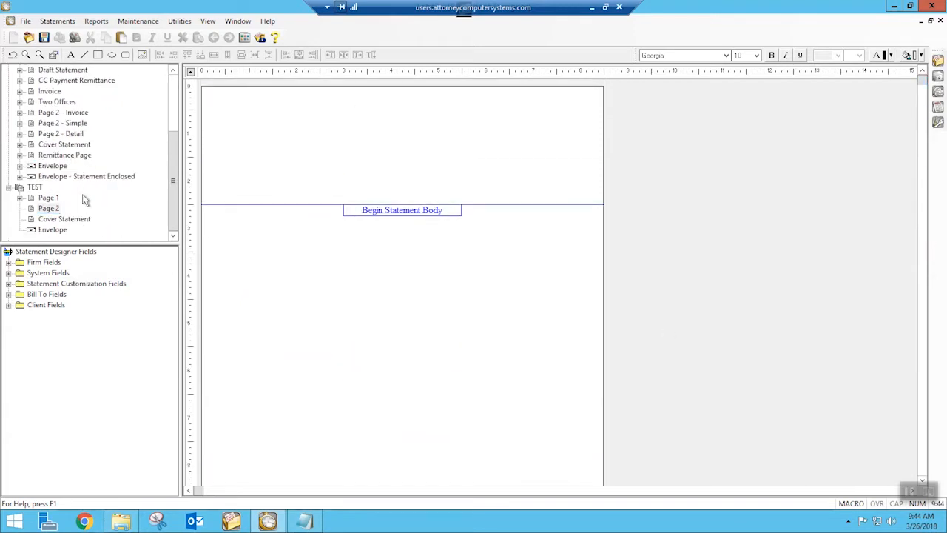
left_click(61, 124)
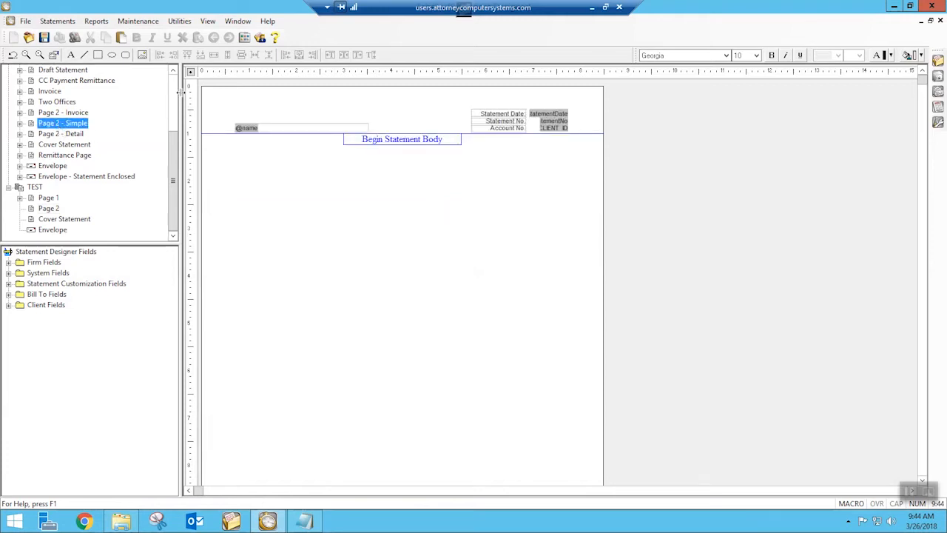
left_click(262, 101)
left_click_drag(605, 144, 604, 144)
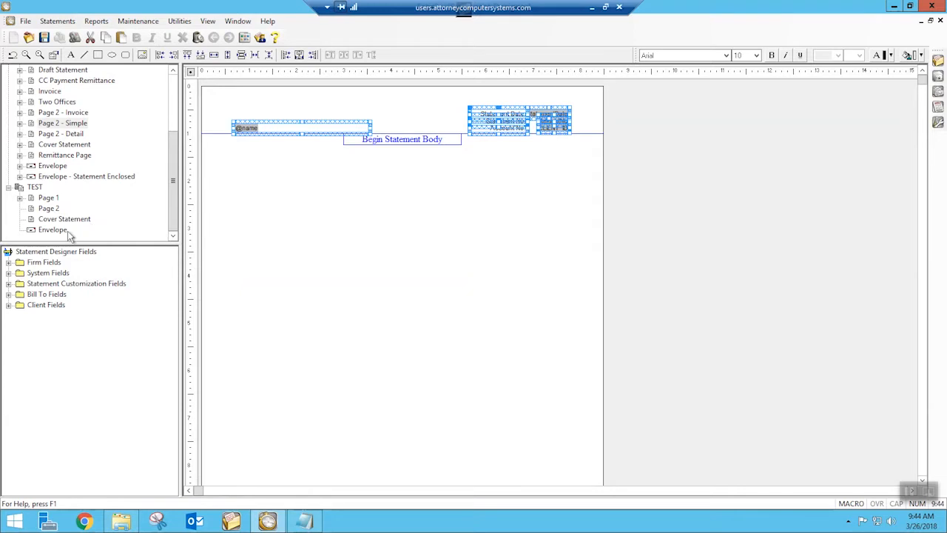
Paste the copied objects onto Page 2 of the TEST group and raise its Begin Statement Body line to about 1.1 inches
left_click(48, 208)
left_click(257, 117)
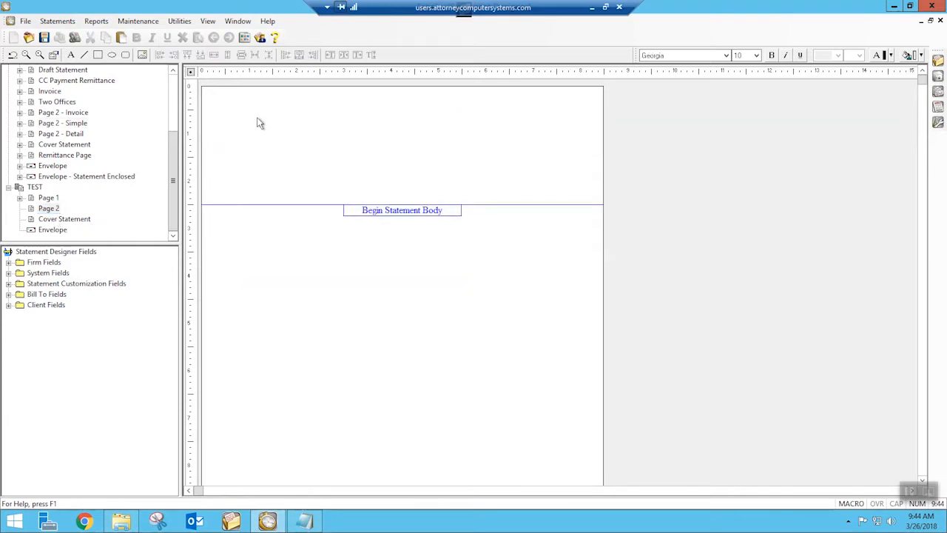
key("ctrl+v")
left_click_drag(225, 204, 237, 137)
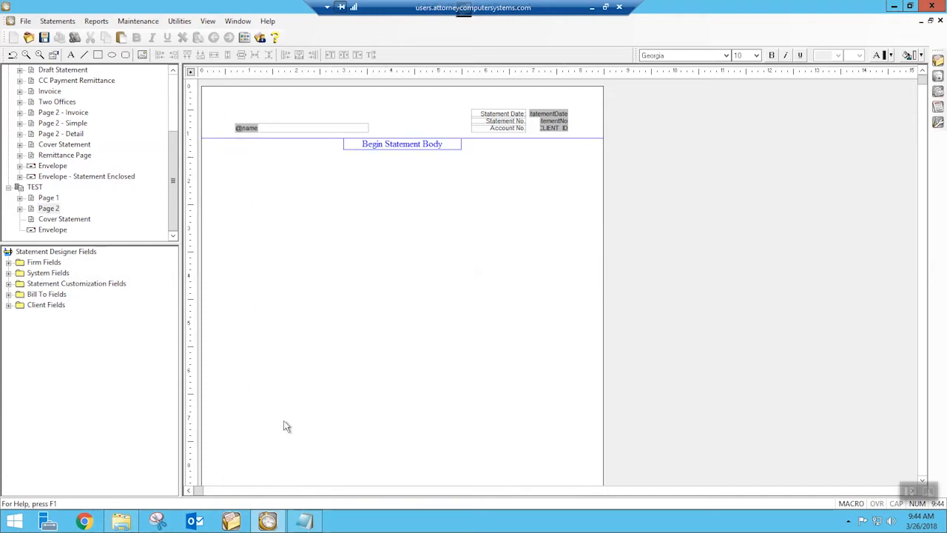
View the TEST group's Cover Statement, and select all objects above the statement body on the Remittance Page sample
left_click(73, 220)
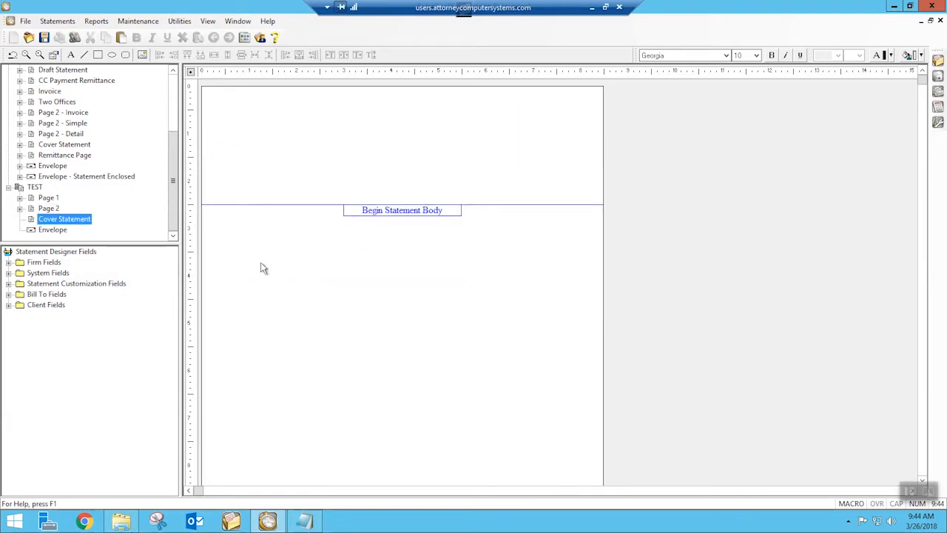
left_click(66, 155)
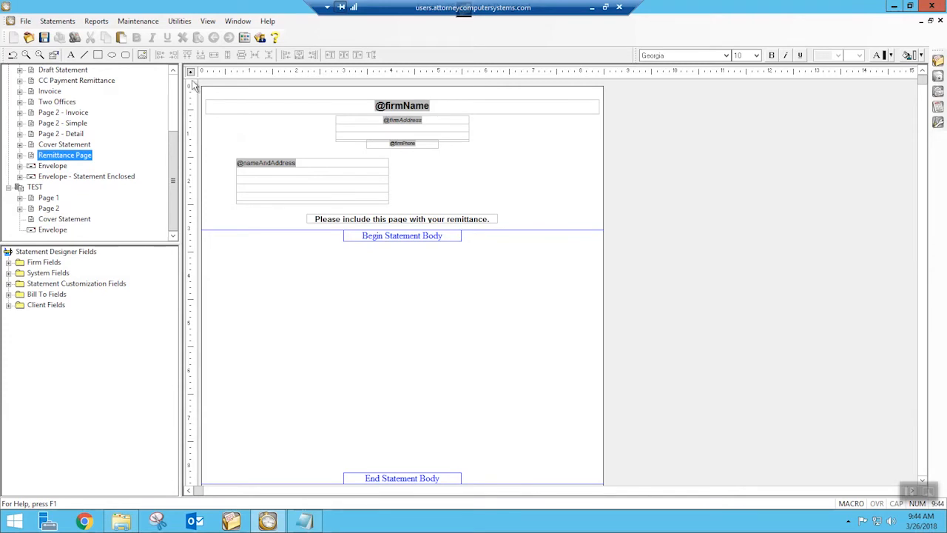
left_click_drag(202, 89, 531, 293)
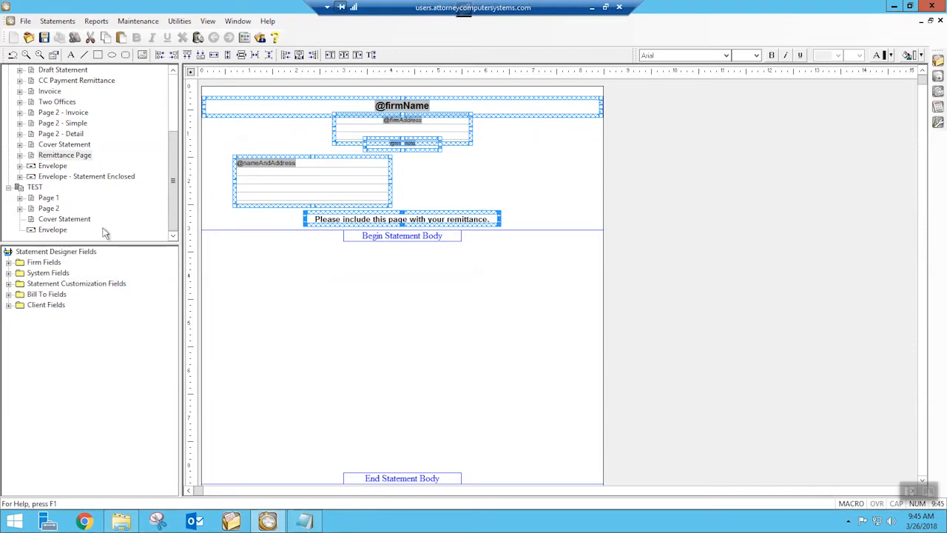
Add a new layout group named test 2 and collapse the TEST group in the layout list
left_click_drag(173, 186, 172, 92)
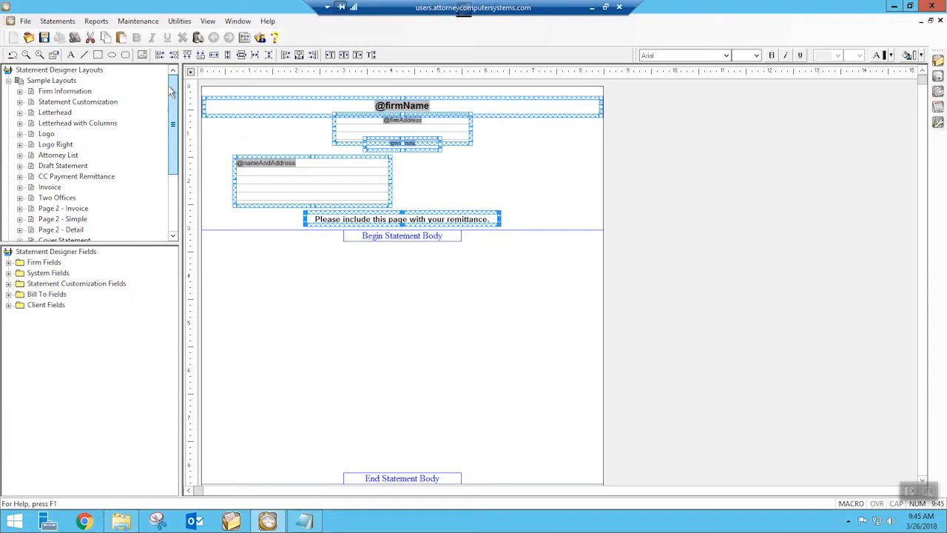
right_click(62, 71)
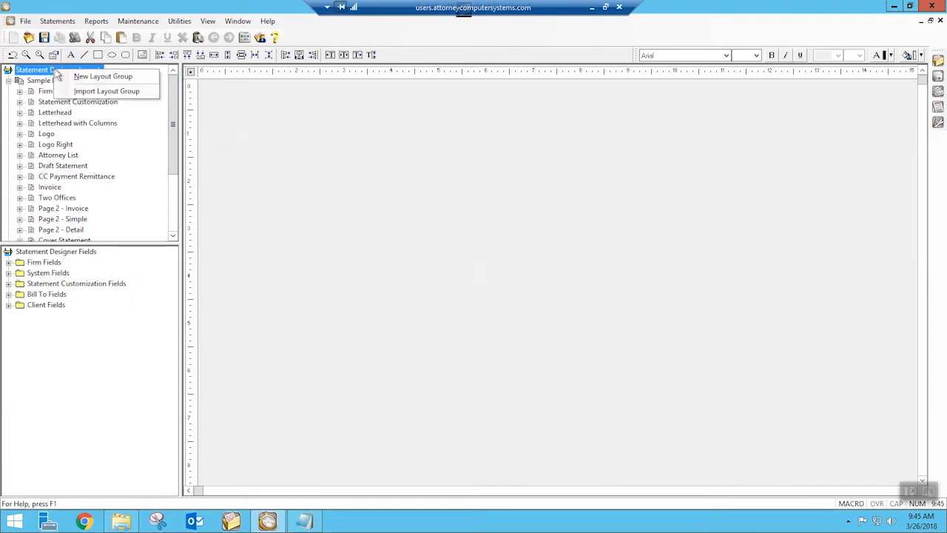
left_click(102, 77)
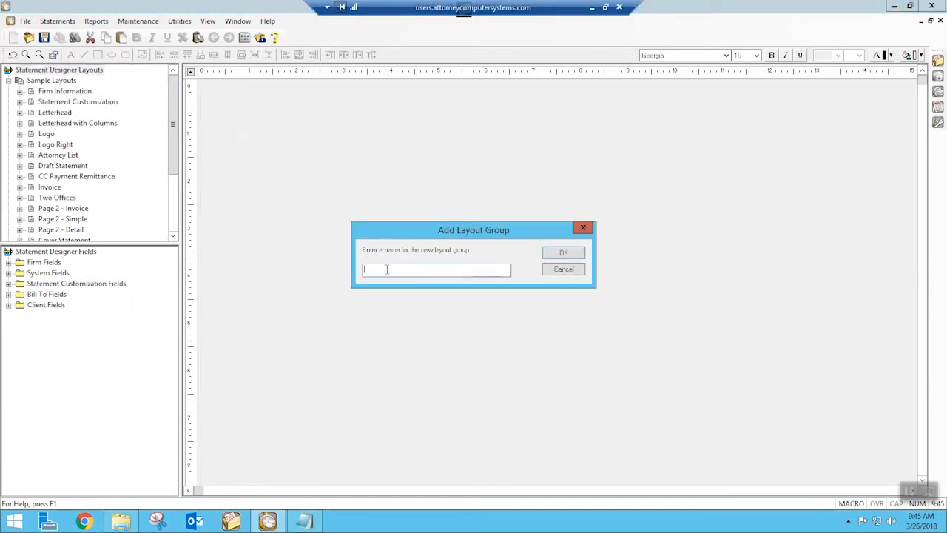
type("test1")
left_click(562, 253)
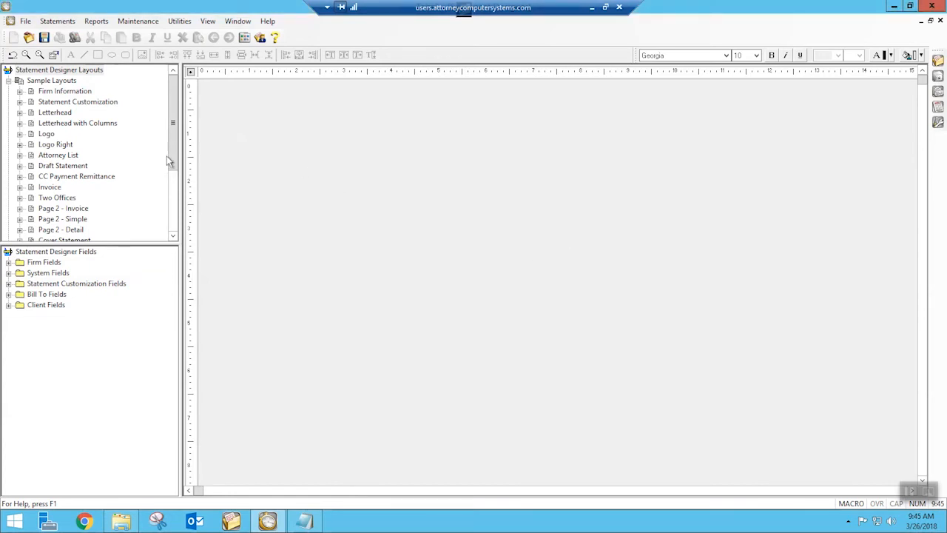
left_click_drag(170, 155, 170, 215)
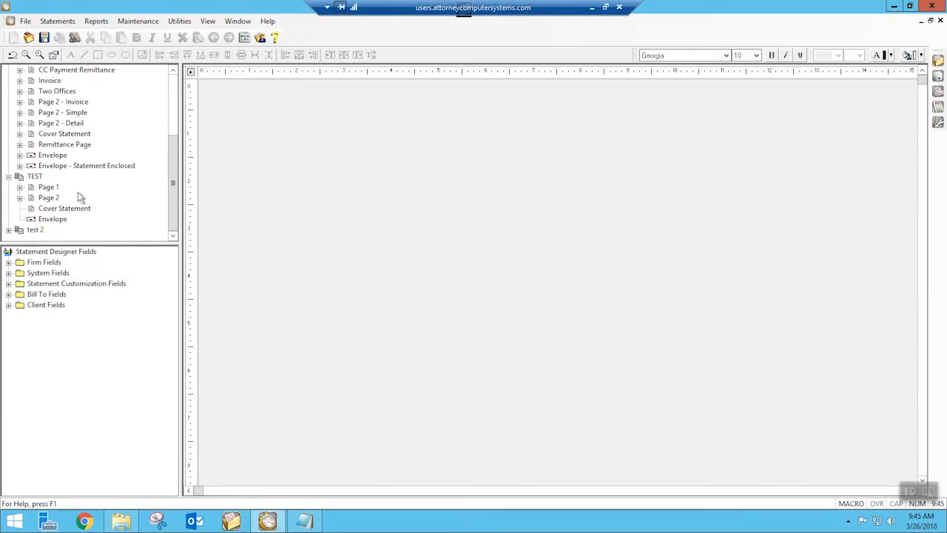
left_click(9, 177)
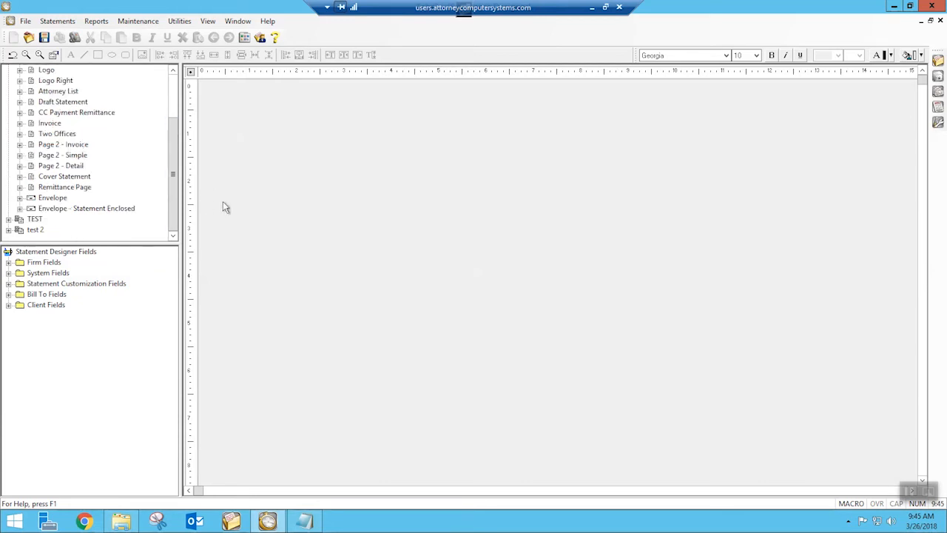